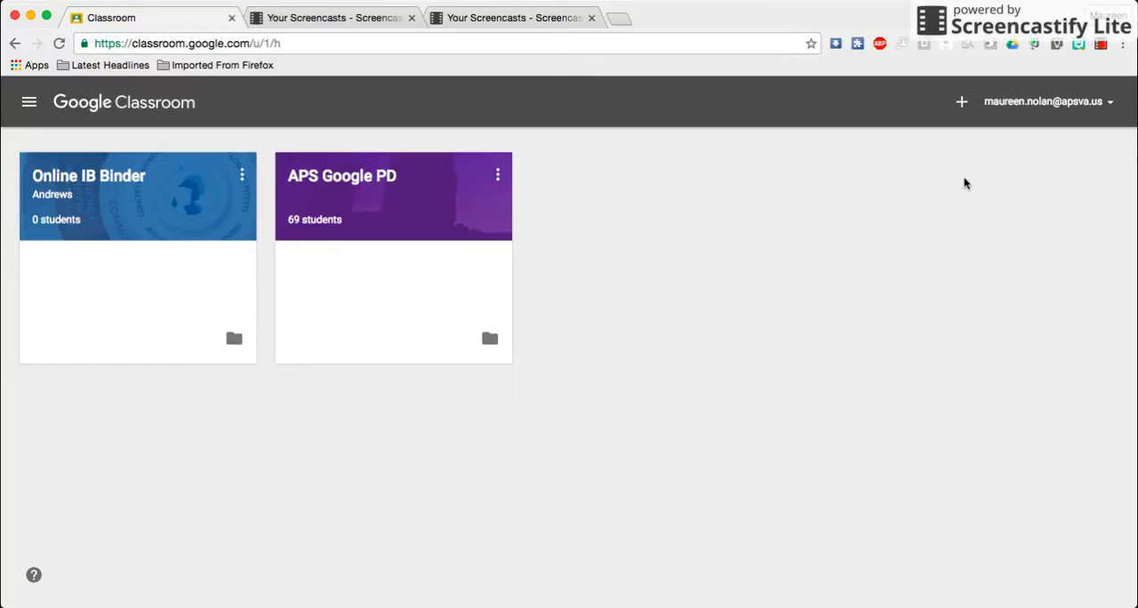
Create a new class named Social Studies PD, leaving the section and subject blank
{"action": "left_click", "coordinate": [962, 103]}
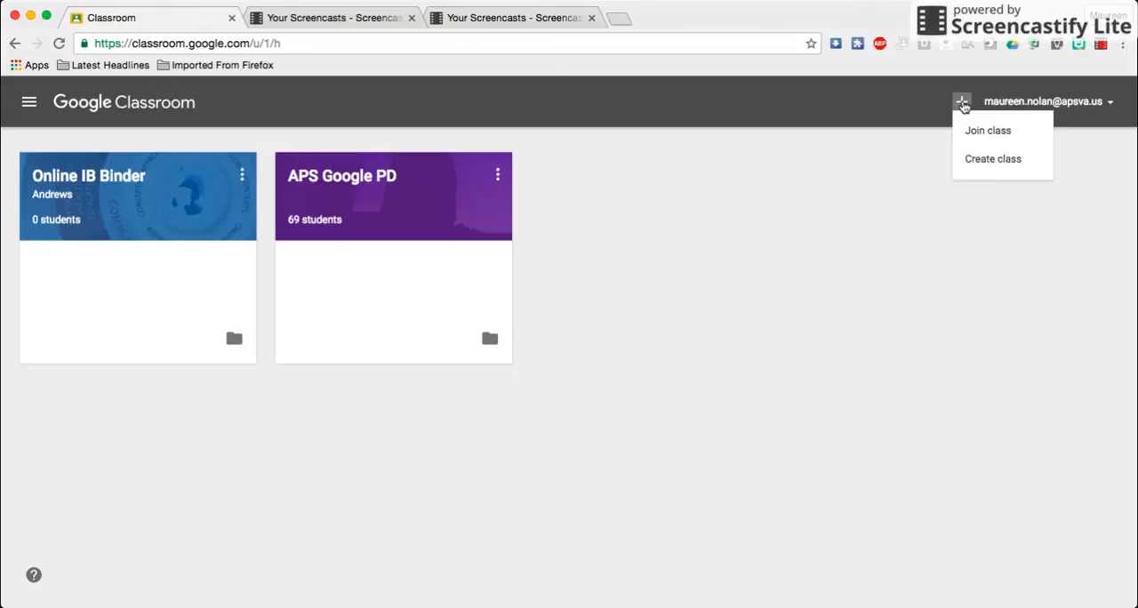
{"action": "left_click", "coordinate": [986, 160]}
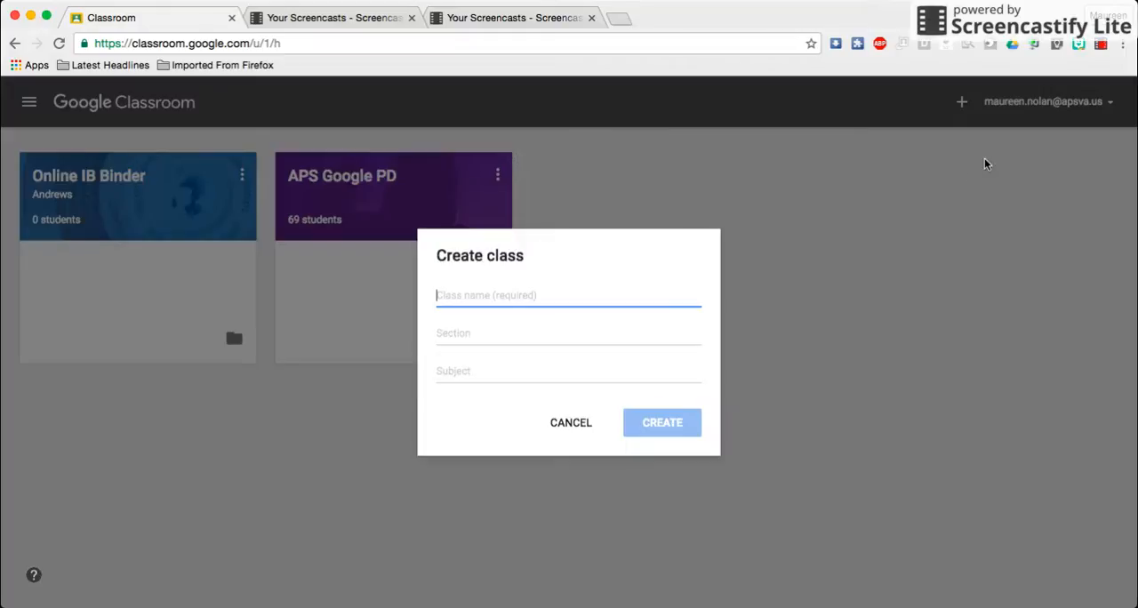
{"action": "type", "text": "Social St"}
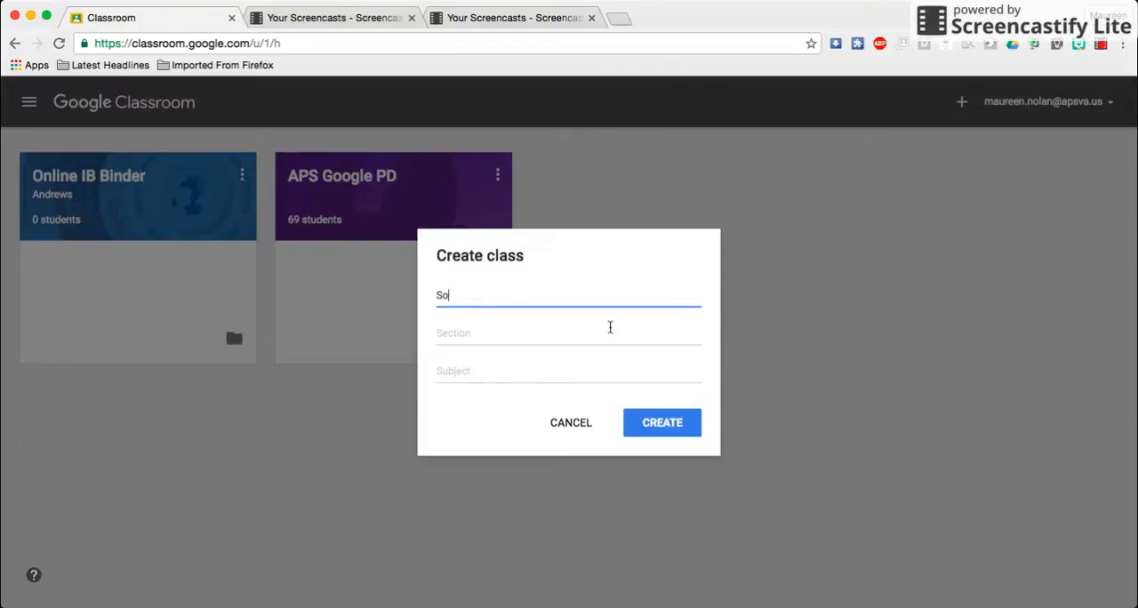
{"action": "type", "text": "udies PD"}
{"action": "left_click", "coordinate": [665, 424]}
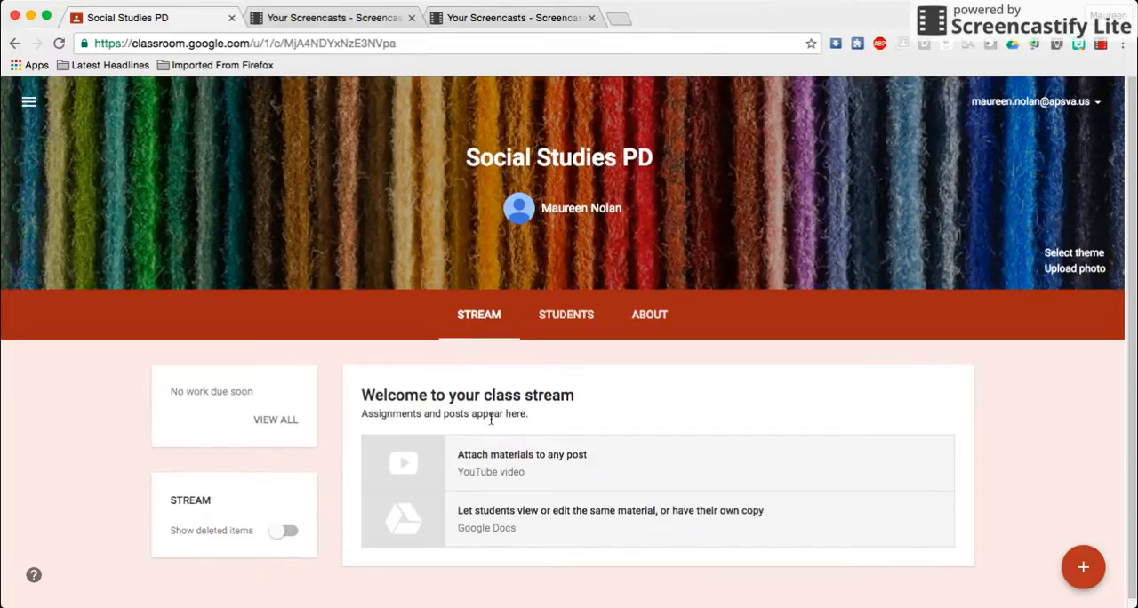
View the class's Students page to examine the join code and the option for inviting students
{"action": "left_click", "coordinate": [567, 317]}
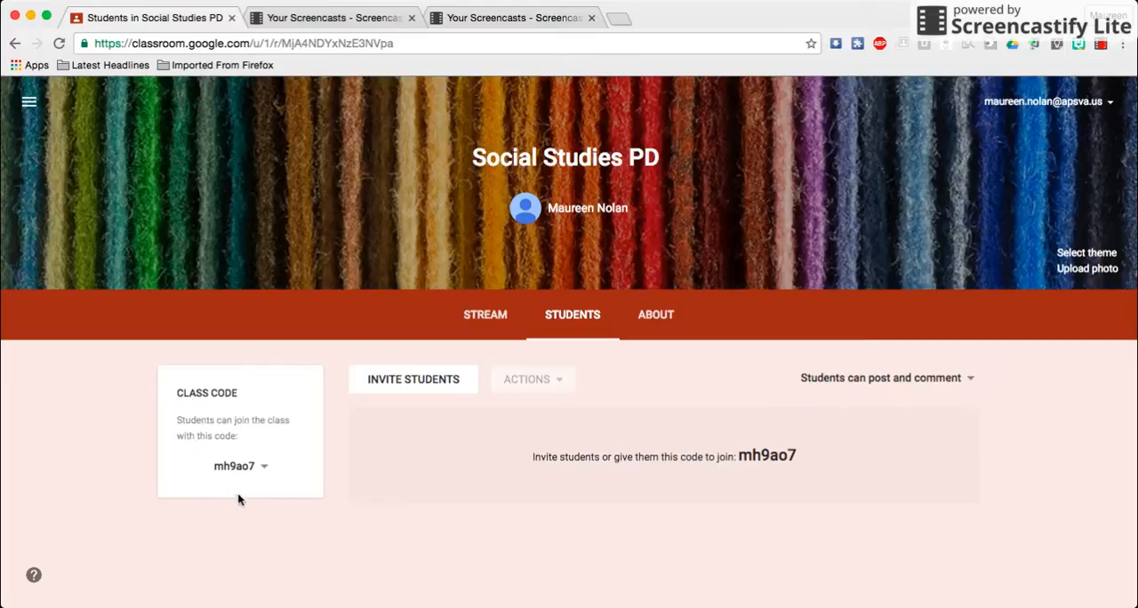
{"action": "left_click", "coordinate": [398, 388]}
Start a new class material on the About page and title it Agenda
{"action": "left_click", "coordinate": [657, 316]}
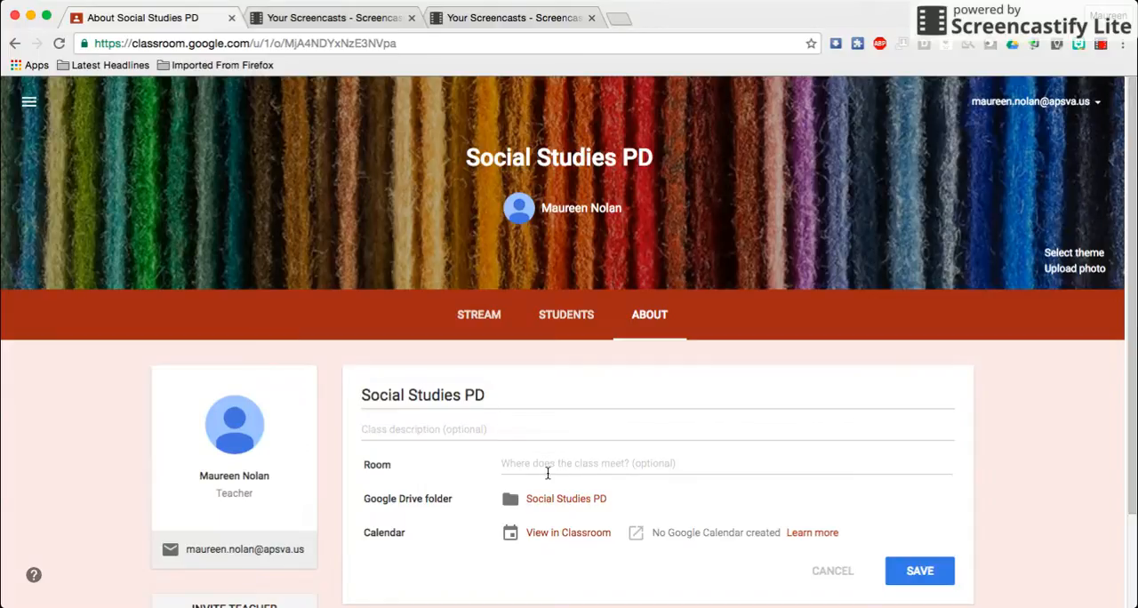
{"action": "scroll", "coordinate": [548, 474], "scroll_direction": "down", "scroll_amount": 3}
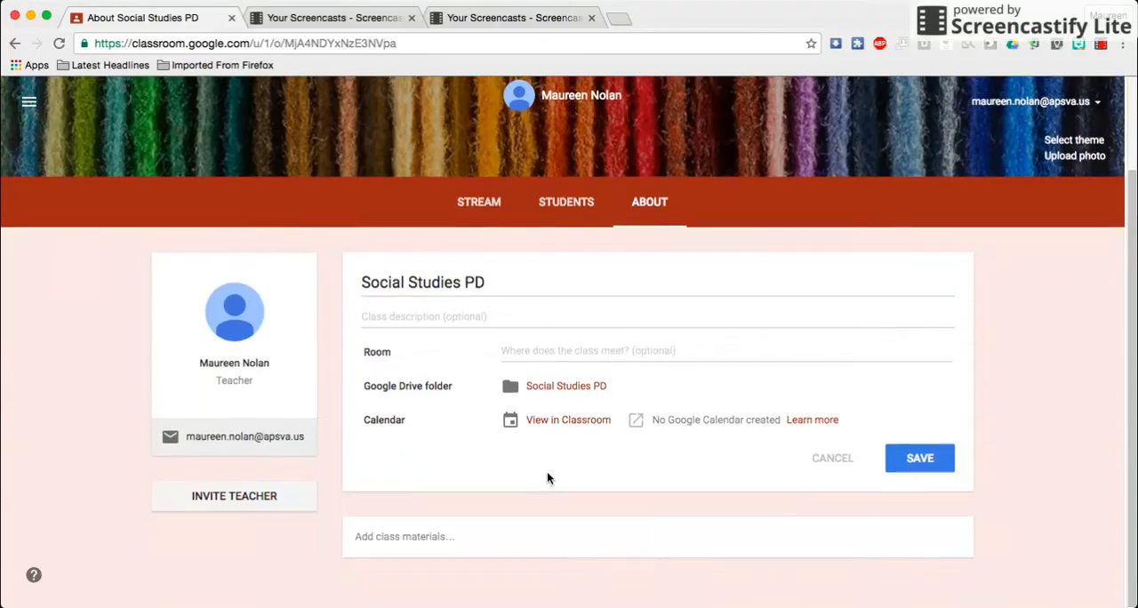
{"action": "left_click", "coordinate": [419, 542]}
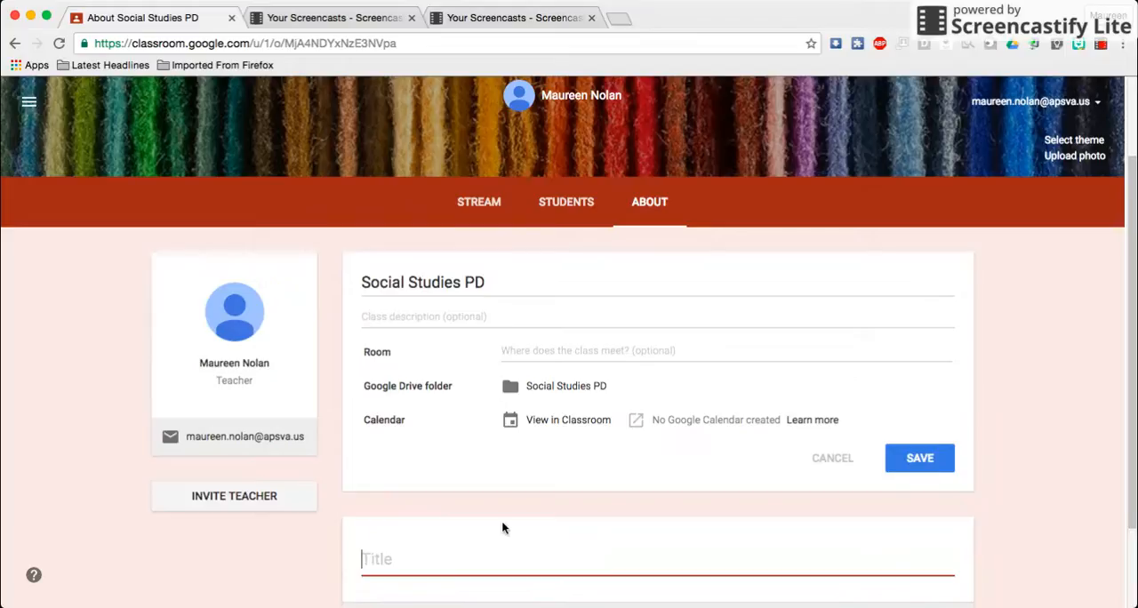
{"action": "type", "text": "Agenda"}
{"action": "scroll", "coordinate": [504, 524], "scroll_direction": "up", "scroll_amount": 3}
{"action": "scroll", "coordinate": [525, 490], "scroll_direction": "down", "scroll_amount": 6}
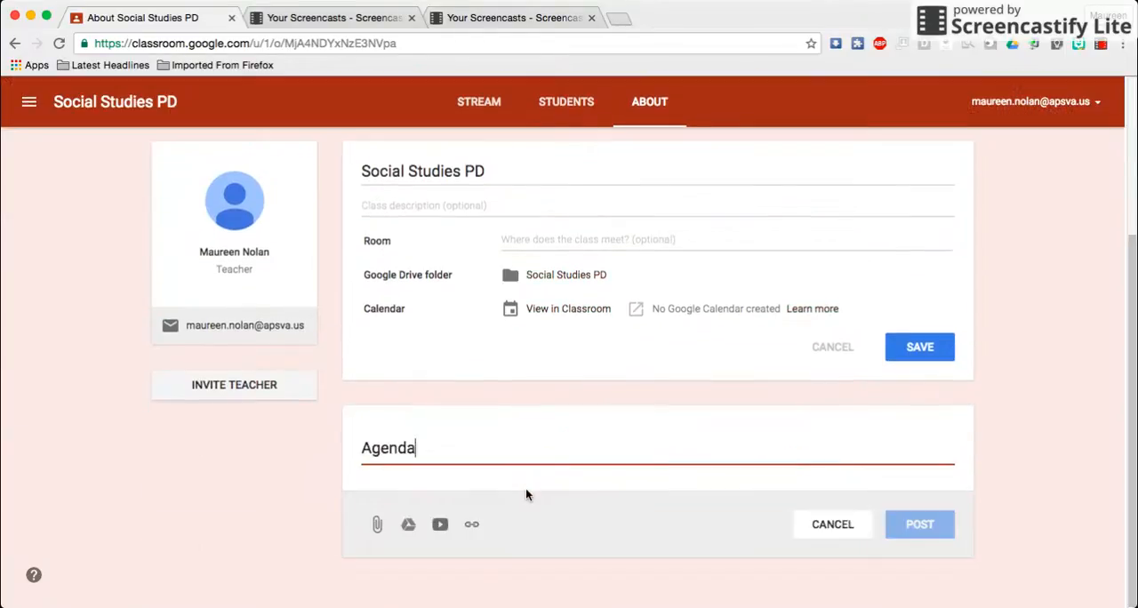
Attach the recent Drive document Doing More With Google Classroom Agenda to the Agenda material and post it
{"action": "left_click", "coordinate": [409, 526]}
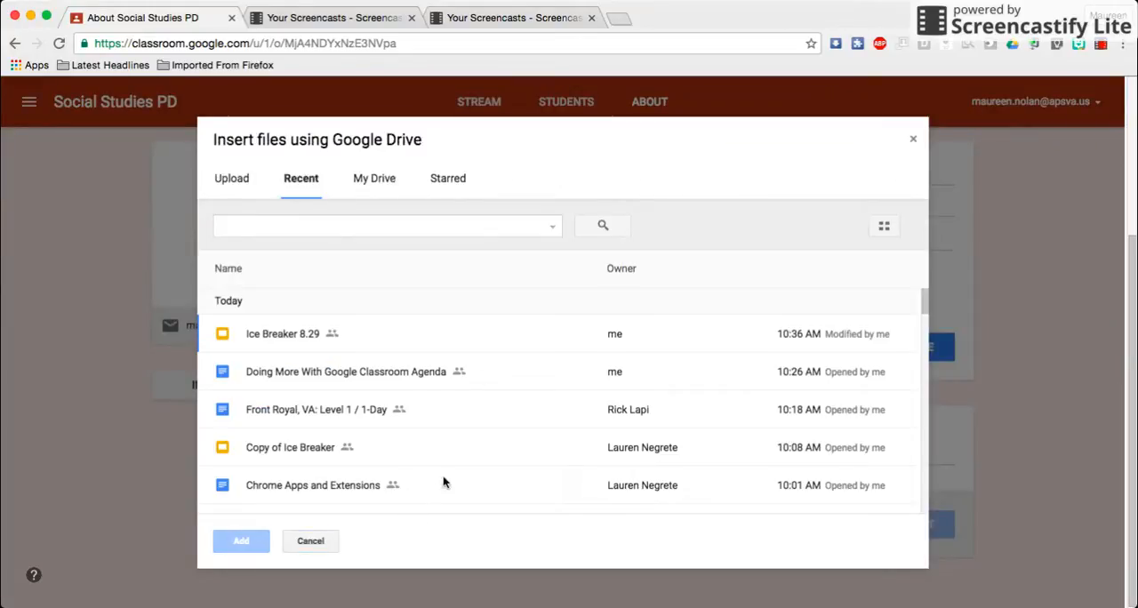
{"action": "left_click", "coordinate": [400, 375]}
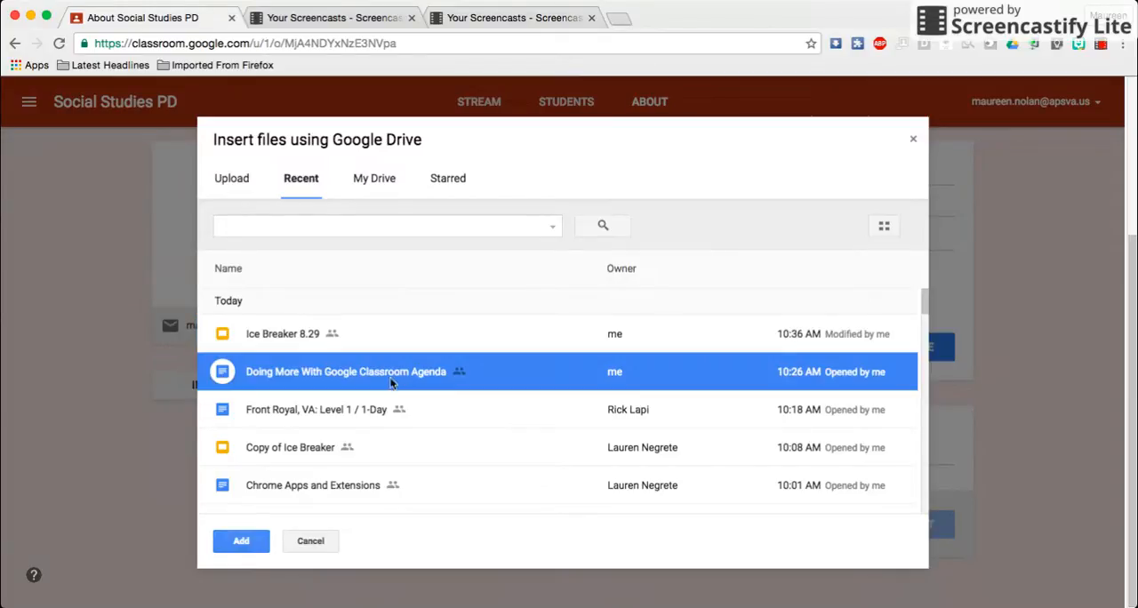
{"action": "left_click", "coordinate": [251, 542]}
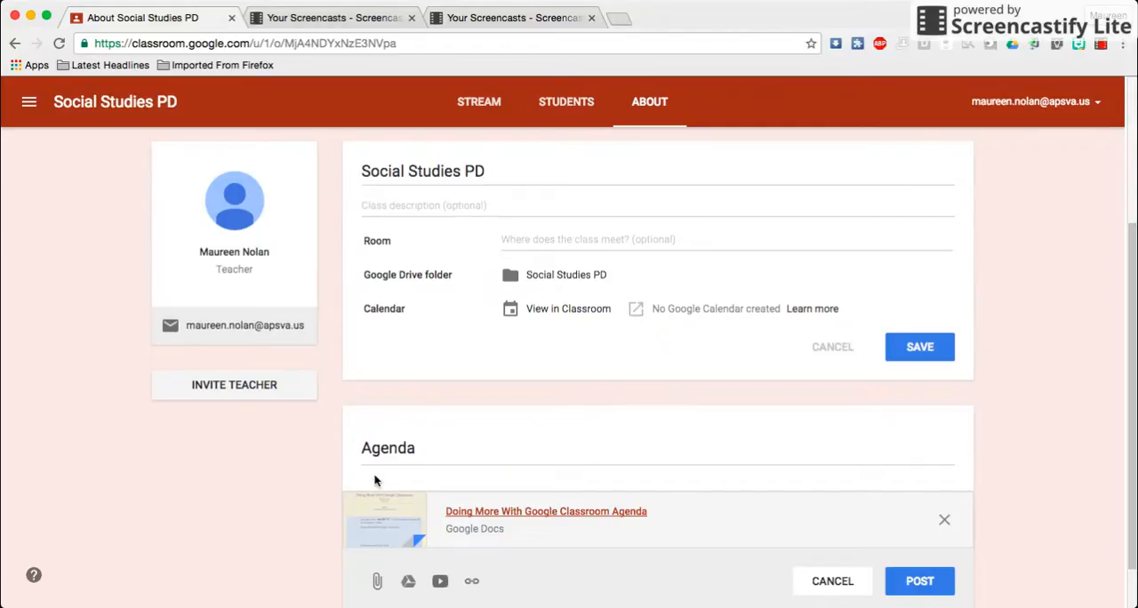
{"action": "left_click", "coordinate": [925, 592]}
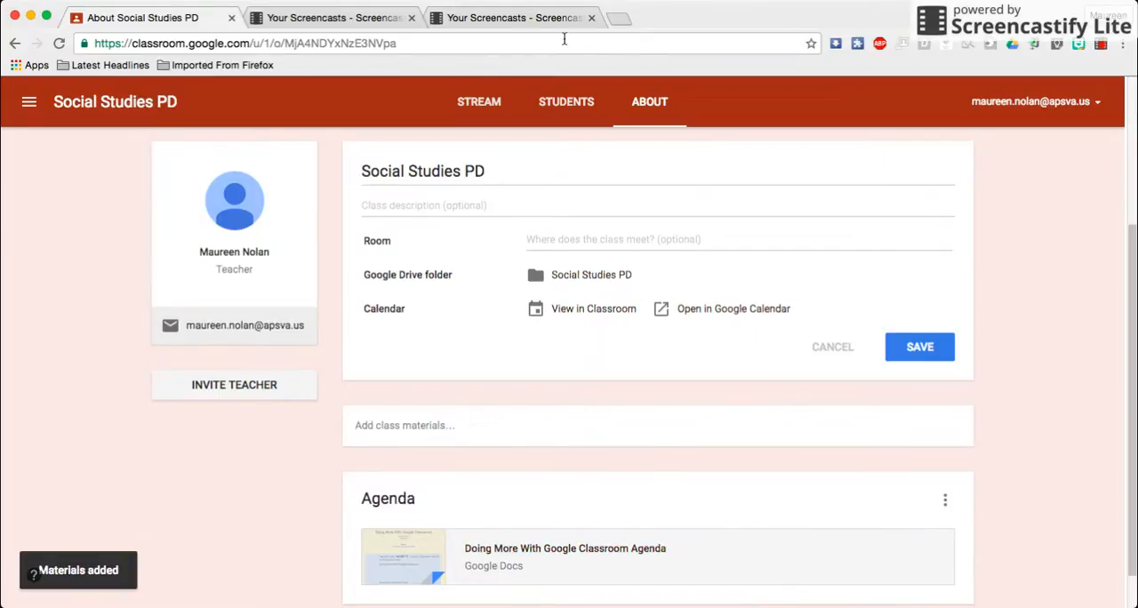
Create a new assignment in the class stream and title it "001. Entrance Ticket"
{"action": "left_click", "coordinate": [476, 102]}
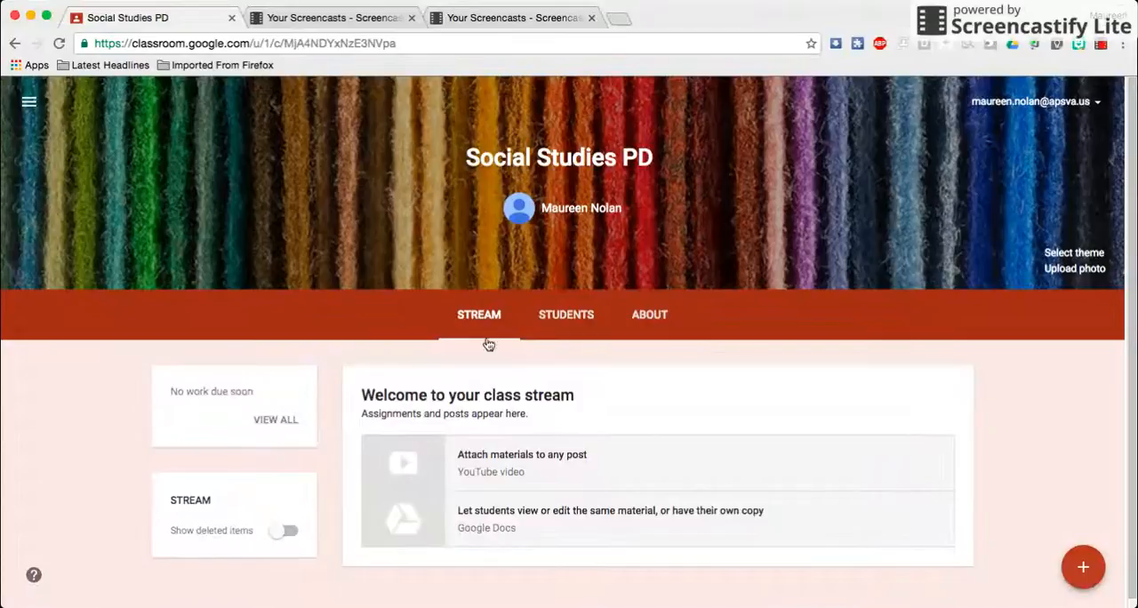
{"action": "scroll", "coordinate": [522, 395], "scroll_direction": "down", "scroll_amount": 1}
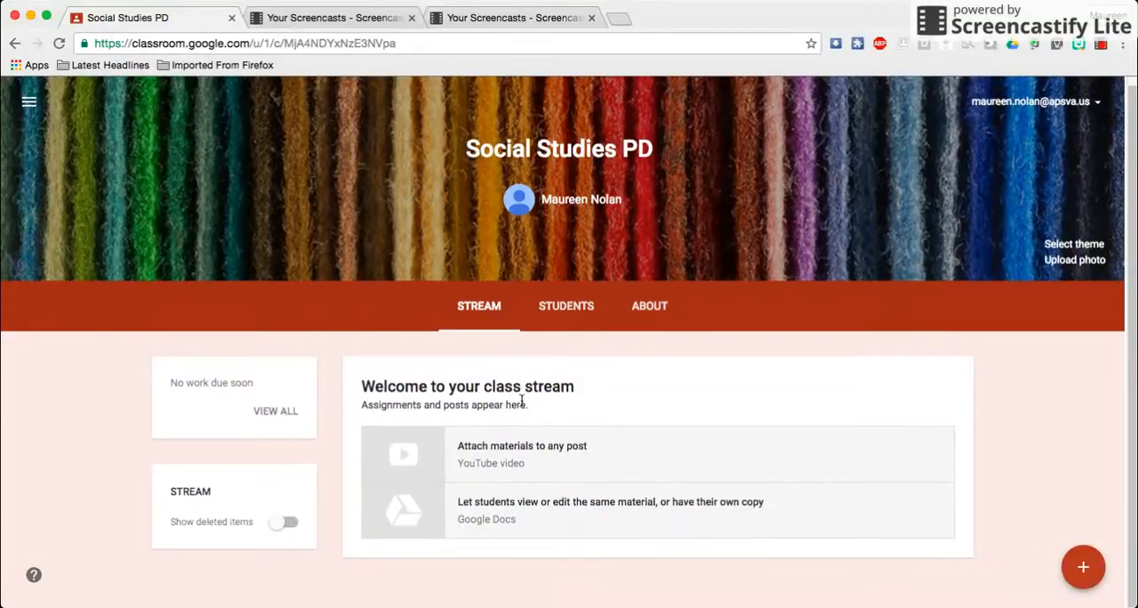
{"action": "mouse_move", "coordinate": [1086, 575]}
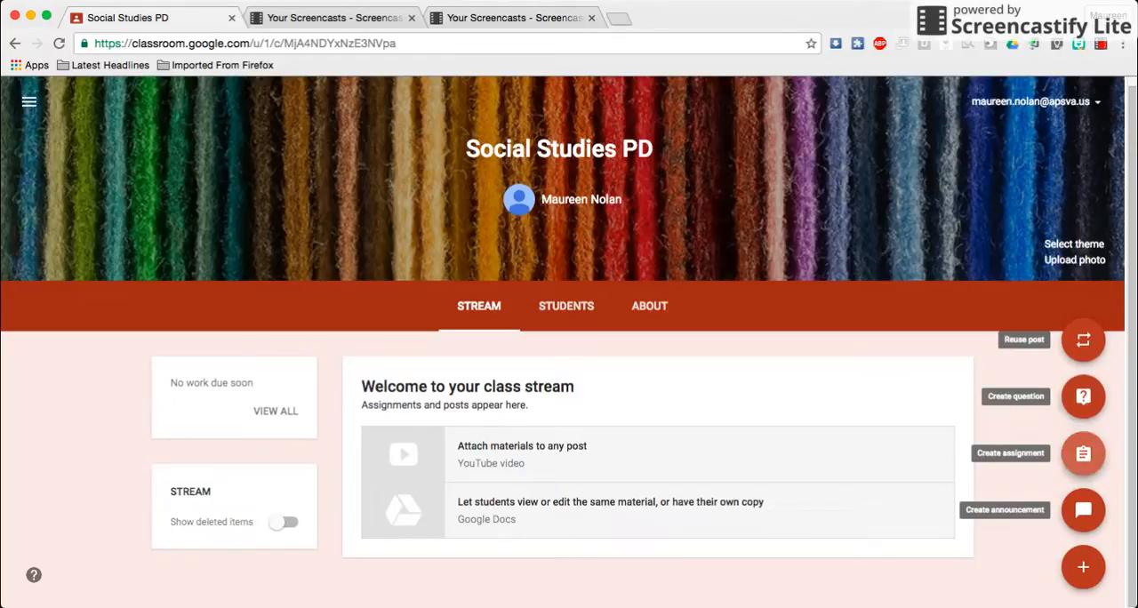
{"action": "left_click", "coordinate": [1083, 453]}
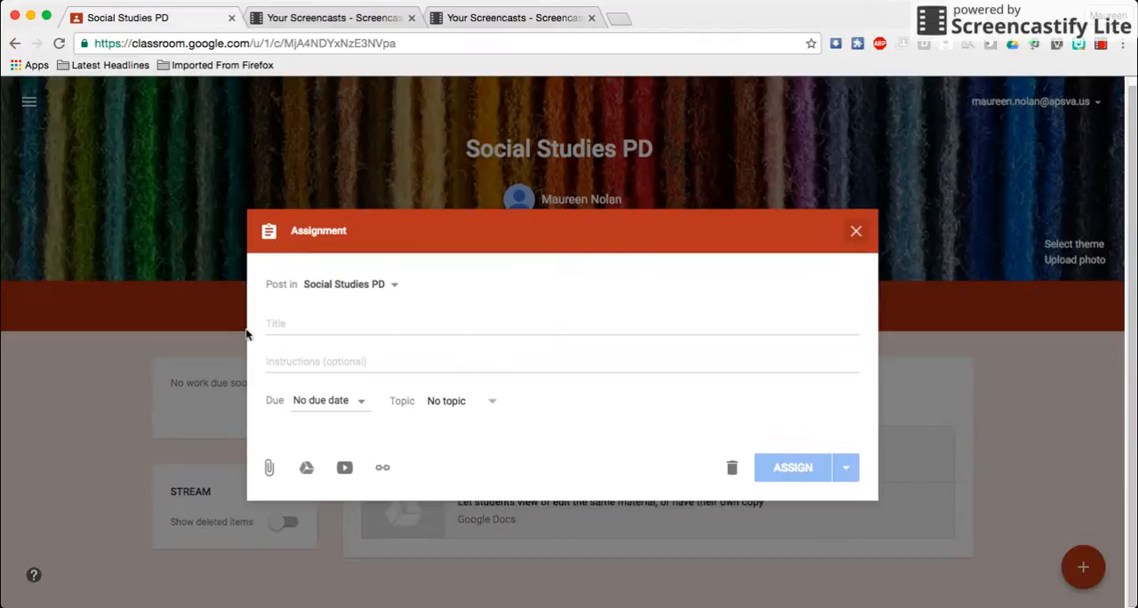
{"action": "left_click", "coordinate": [295, 323]}
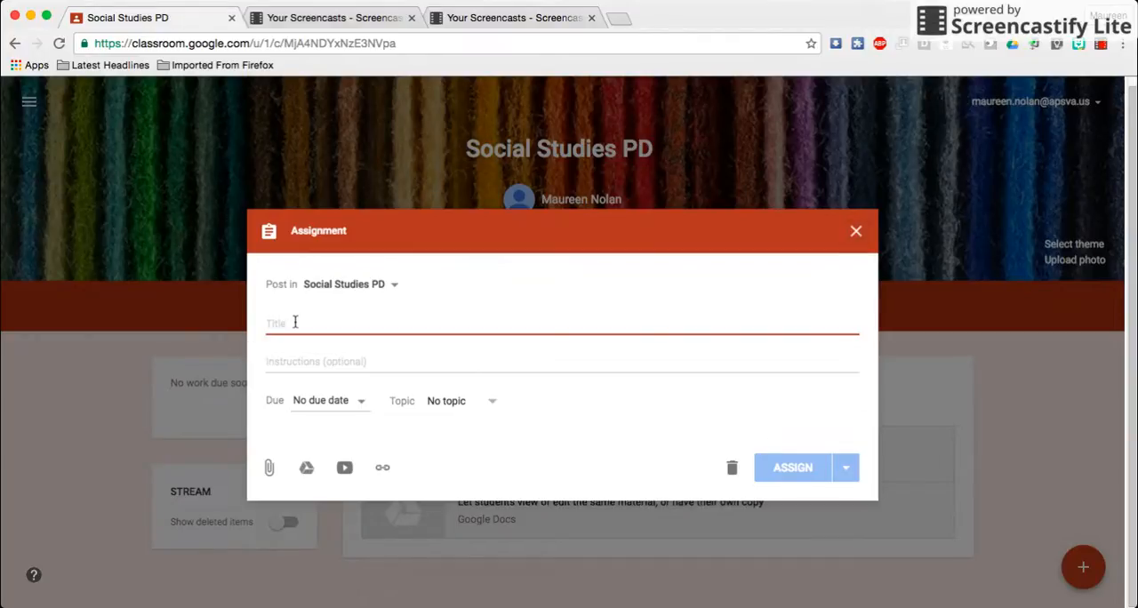
{"action": "type", "text": "001."}
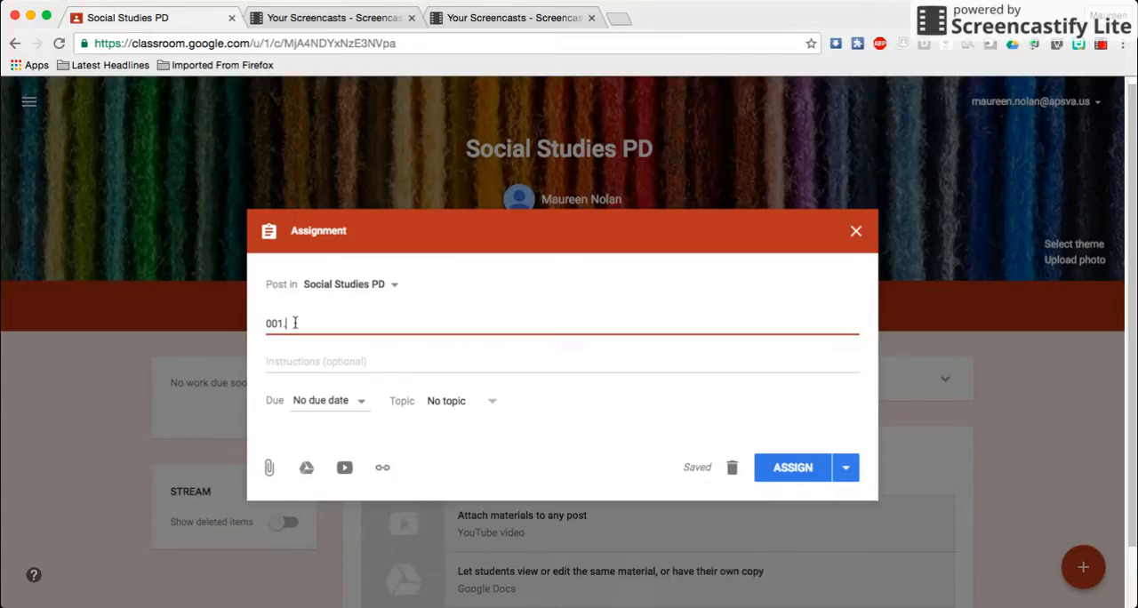
{"action": "type", "text": "Entrance Ticket"}
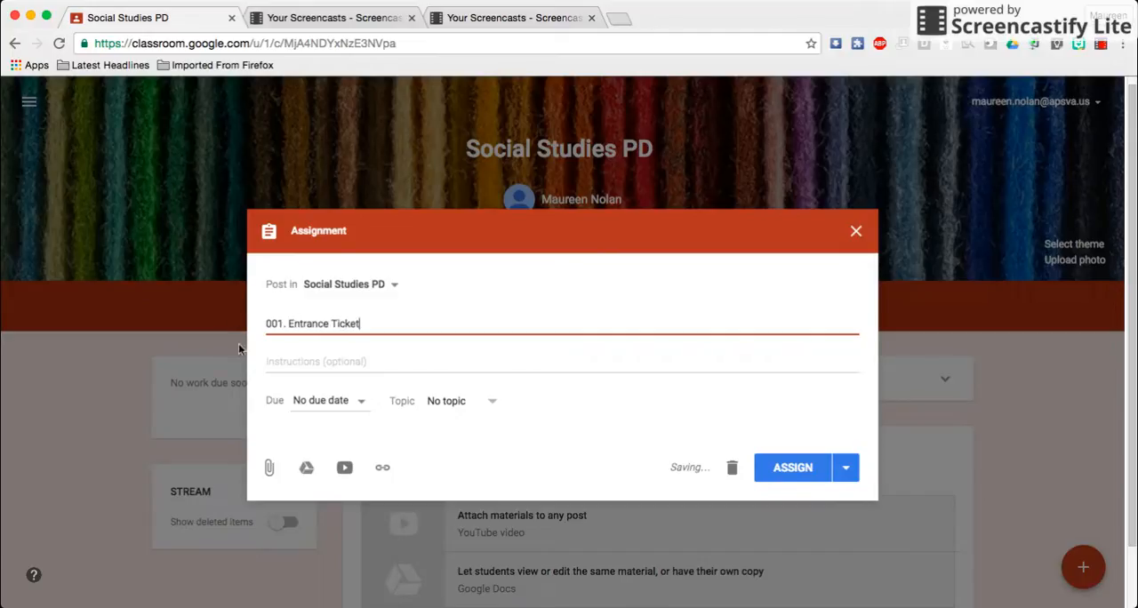
Enter the assignment instructions "Please complete this entrance ticket and turn it in!"
{"action": "left_click", "coordinate": [305, 362]}
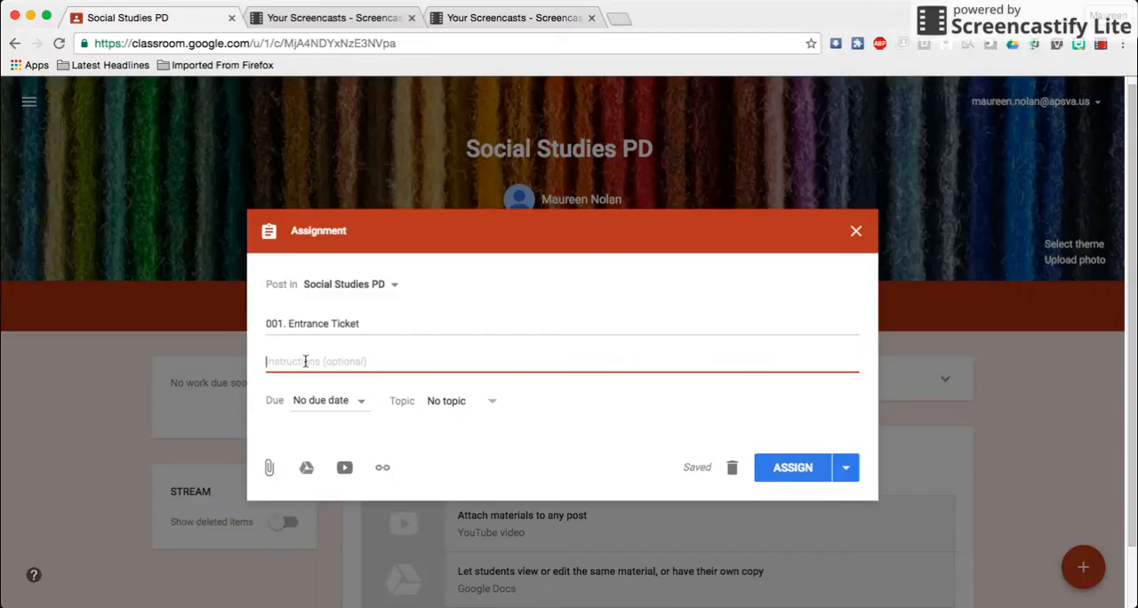
{"action": "type", "text": "Please co"}
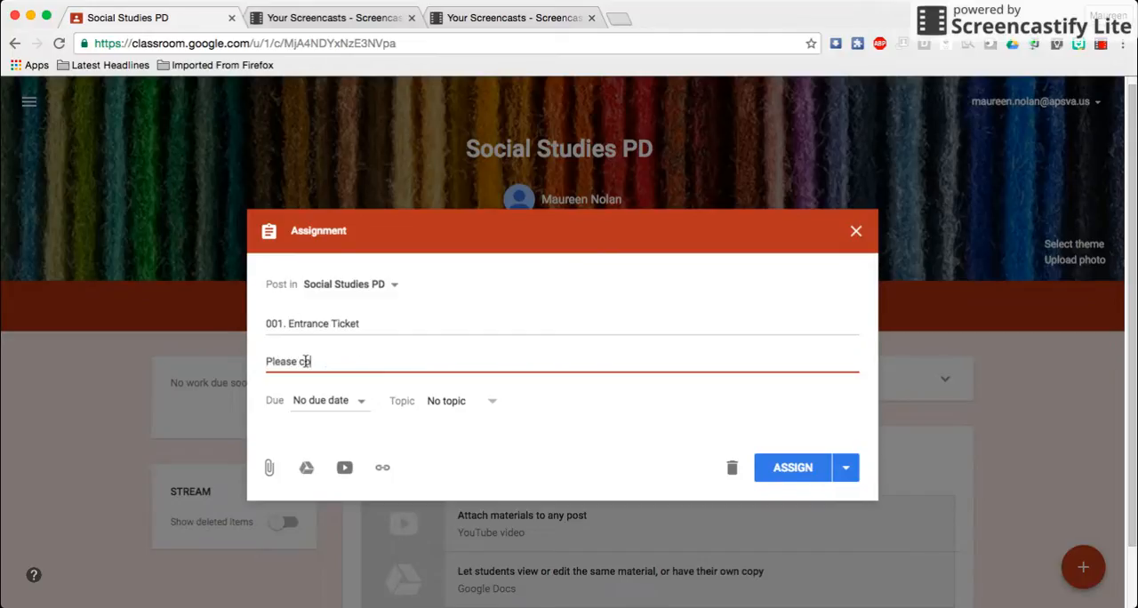
{"action": "type", "text": "mplete this entrance ti"}
{"action": "type", "text": "cket"}
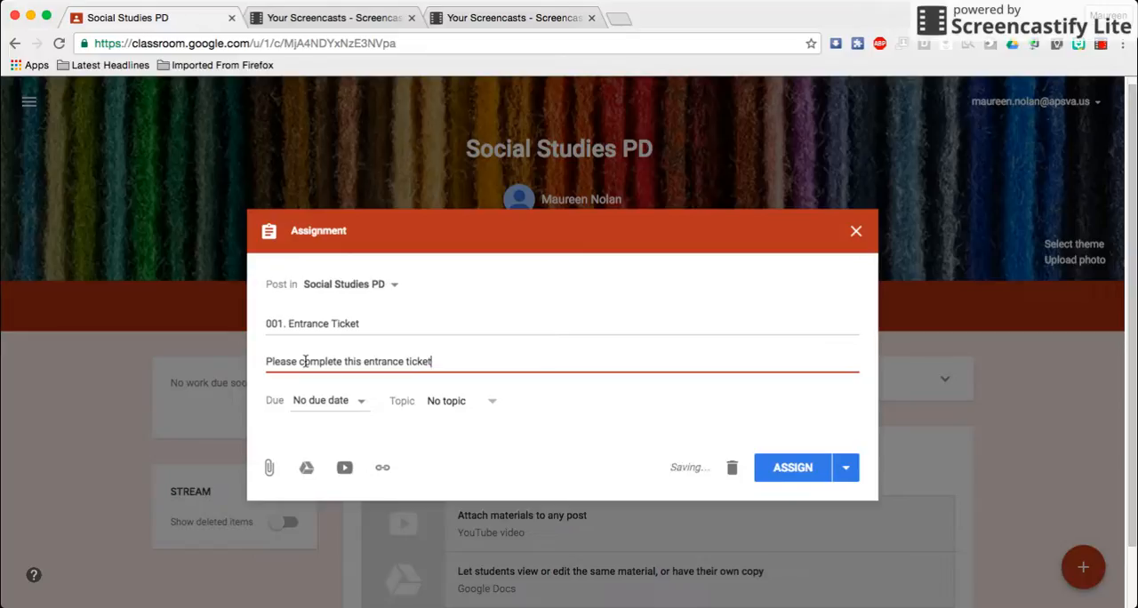
{"action": "type", "text": " and turn it in!"}
Attach the document "Doing More with . . .Entrance Ticket" from the SS Inservice folder inside APS Google PD in My Drive to the assignment
{"action": "left_click", "coordinate": [306, 469]}
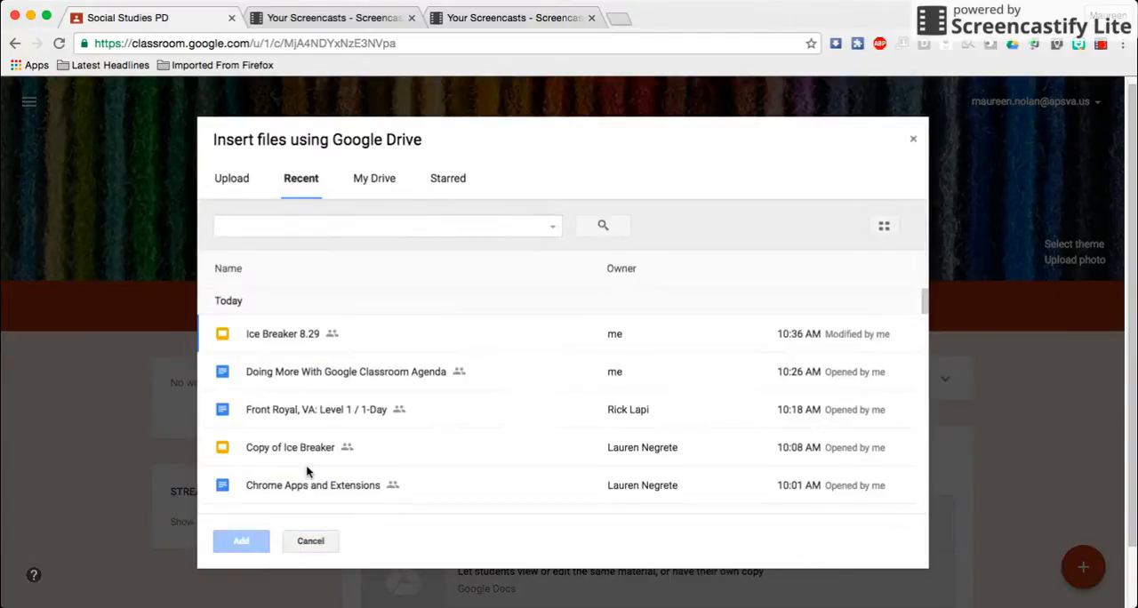
{"action": "left_click", "coordinate": [380, 181]}
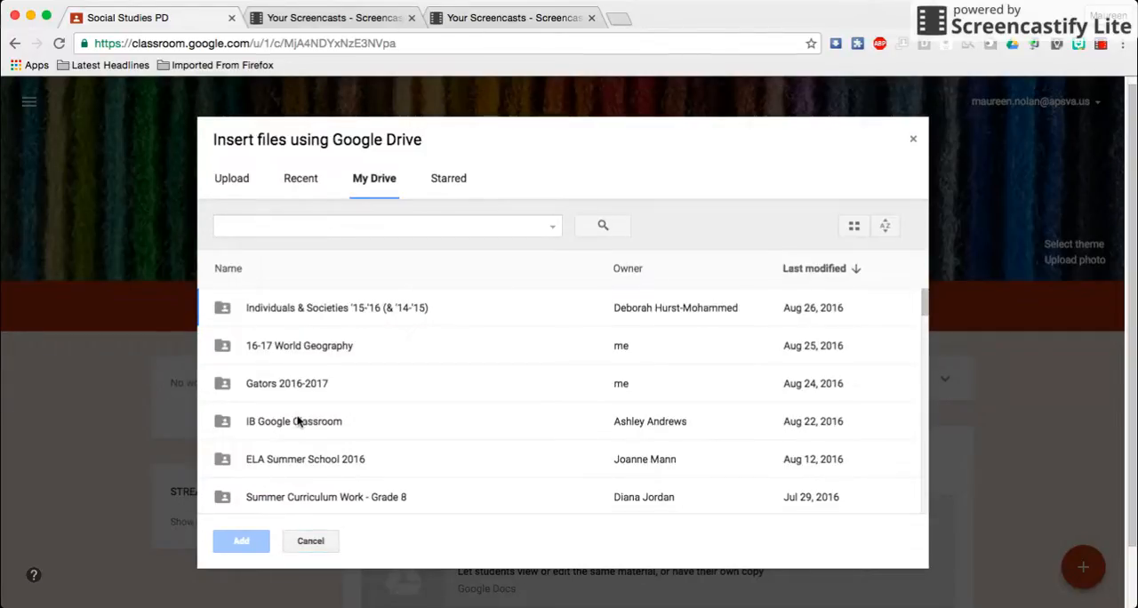
{"action": "scroll", "coordinate": [299, 424], "scroll_direction": "down", "scroll_amount": 3}
{"action": "scroll", "coordinate": [300, 424], "scroll_direction": "down", "scroll_amount": 2}
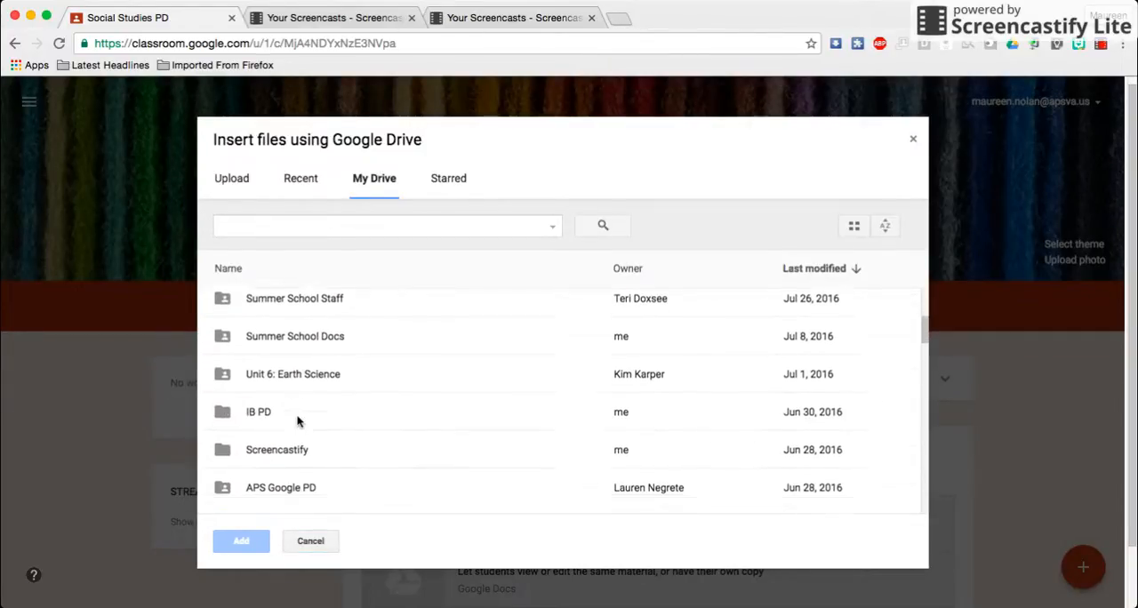
{"action": "left_click", "coordinate": [285, 466]}
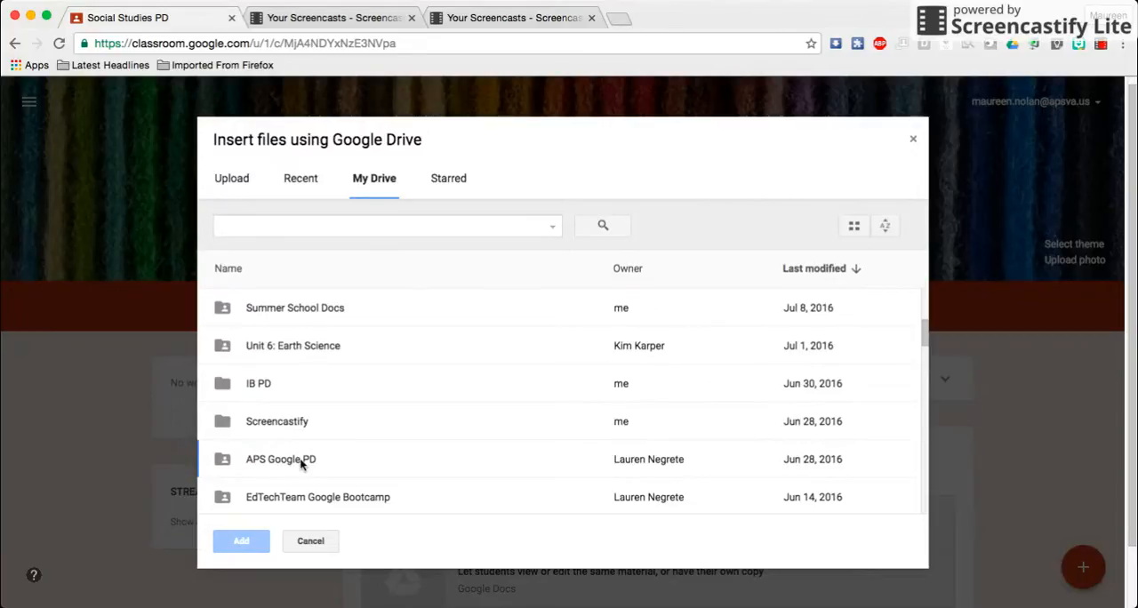
{"action": "double_click", "coordinate": [301, 463]}
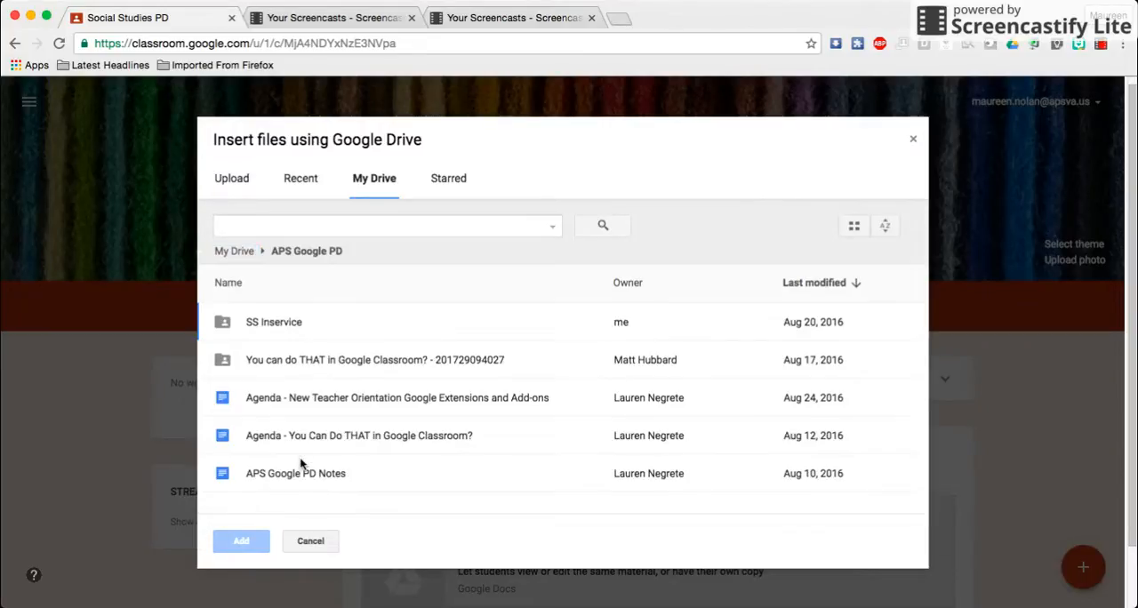
{"action": "double_click", "coordinate": [283, 325]}
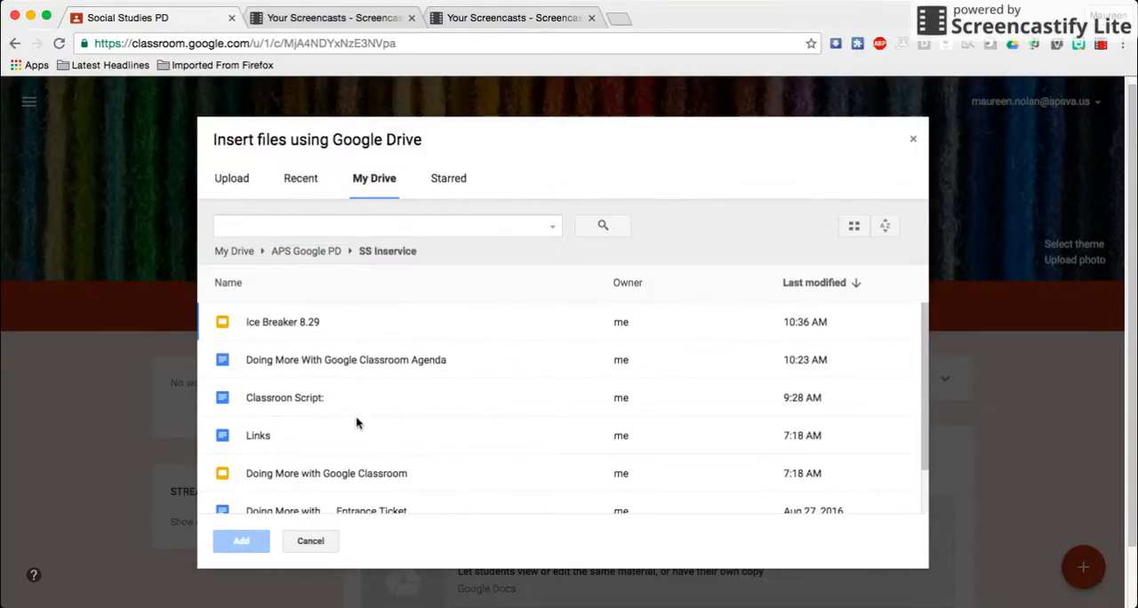
{"action": "left_click", "coordinate": [303, 509]}
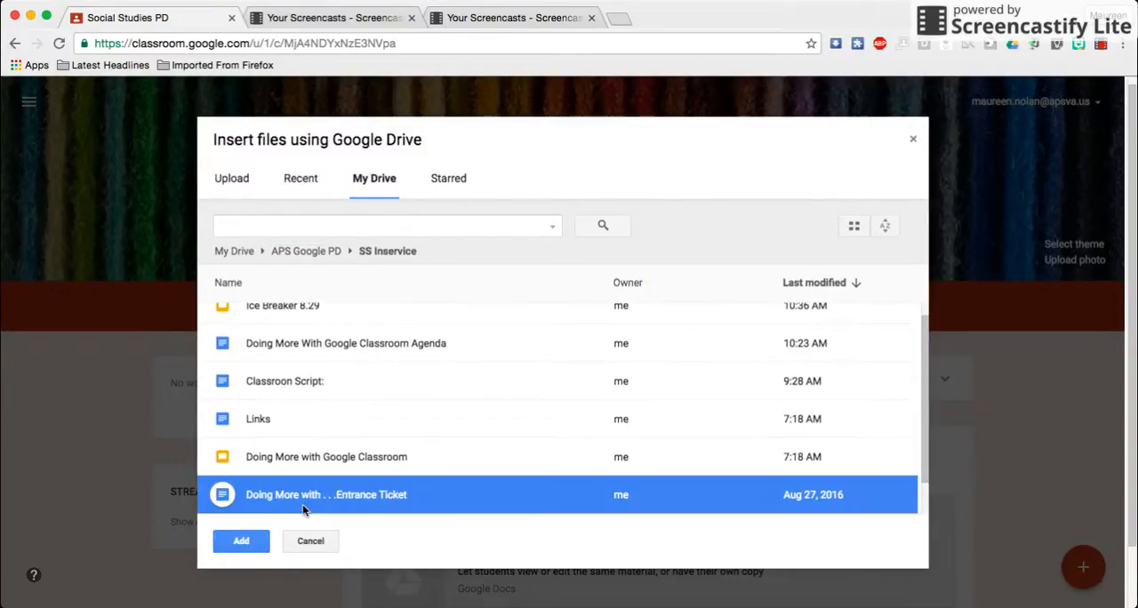
{"action": "left_click", "coordinate": [253, 543]}
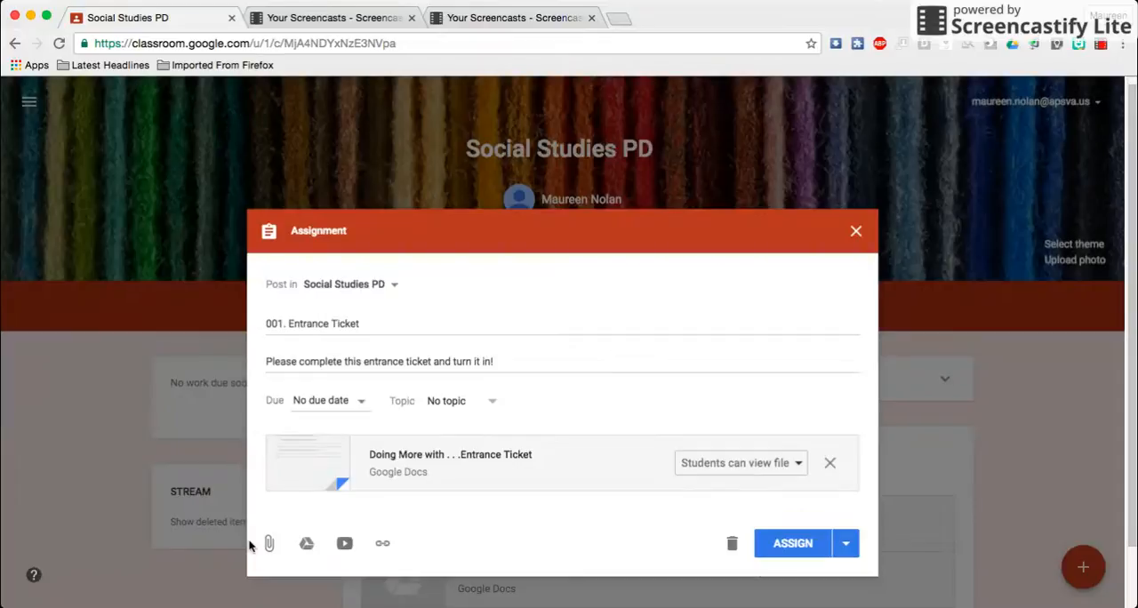
Set the assignment's due date to Aug 29, 2016, without a due time
{"action": "left_click", "coordinate": [362, 405]}
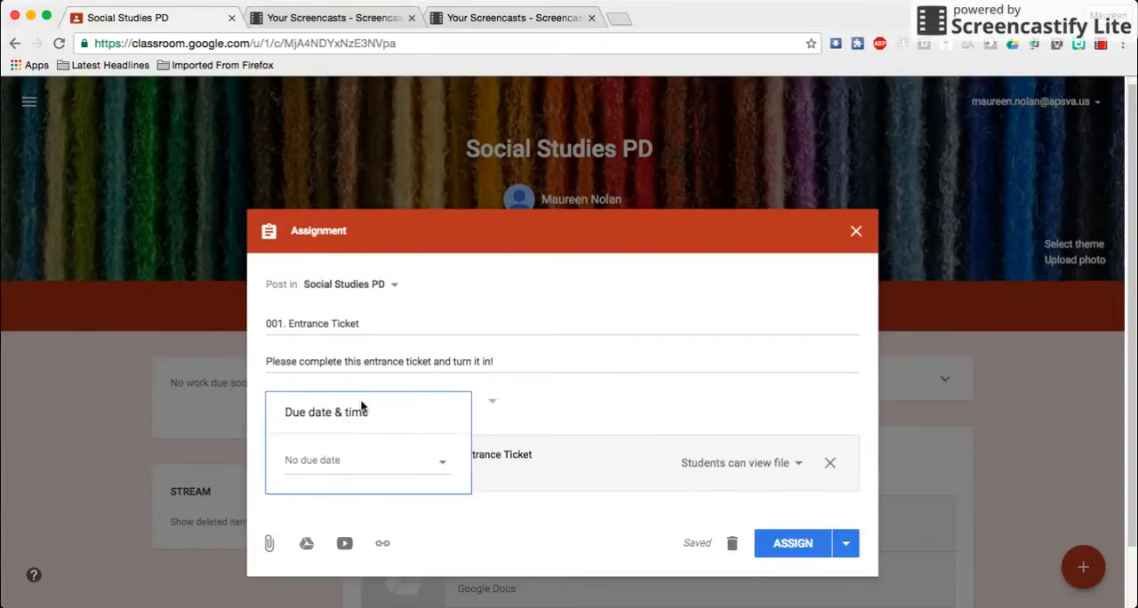
{"action": "left_click", "coordinate": [331, 462]}
{"action": "left_click", "coordinate": [329, 589]}
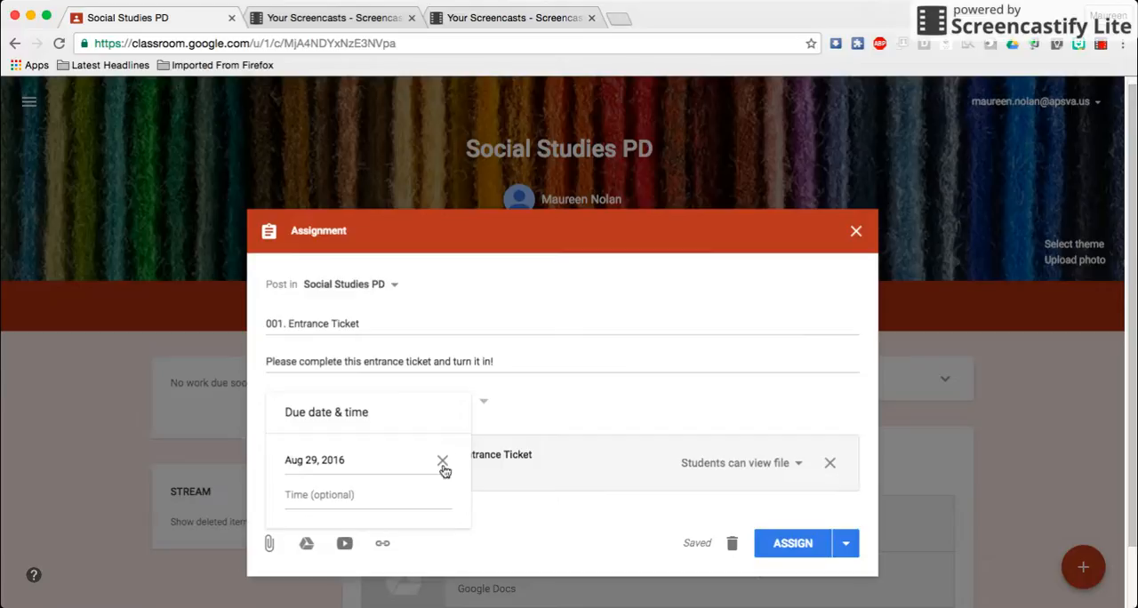
{"action": "left_click", "coordinate": [551, 401]}
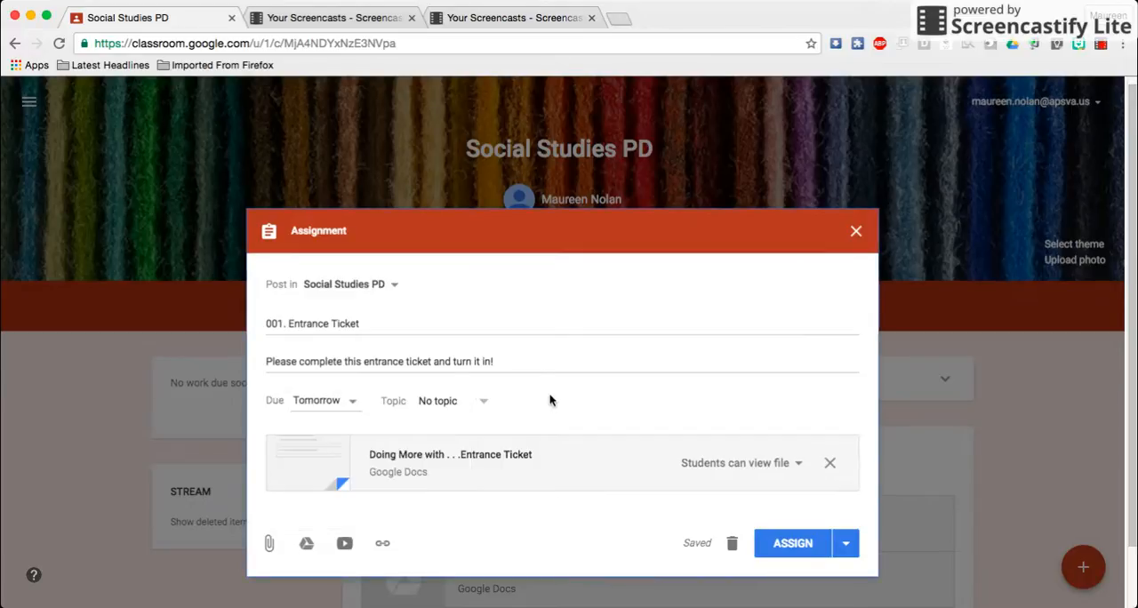
Create a new topic named "Introductions" for the Entrance Ticket assignment
{"action": "left_click", "coordinate": [484, 405]}
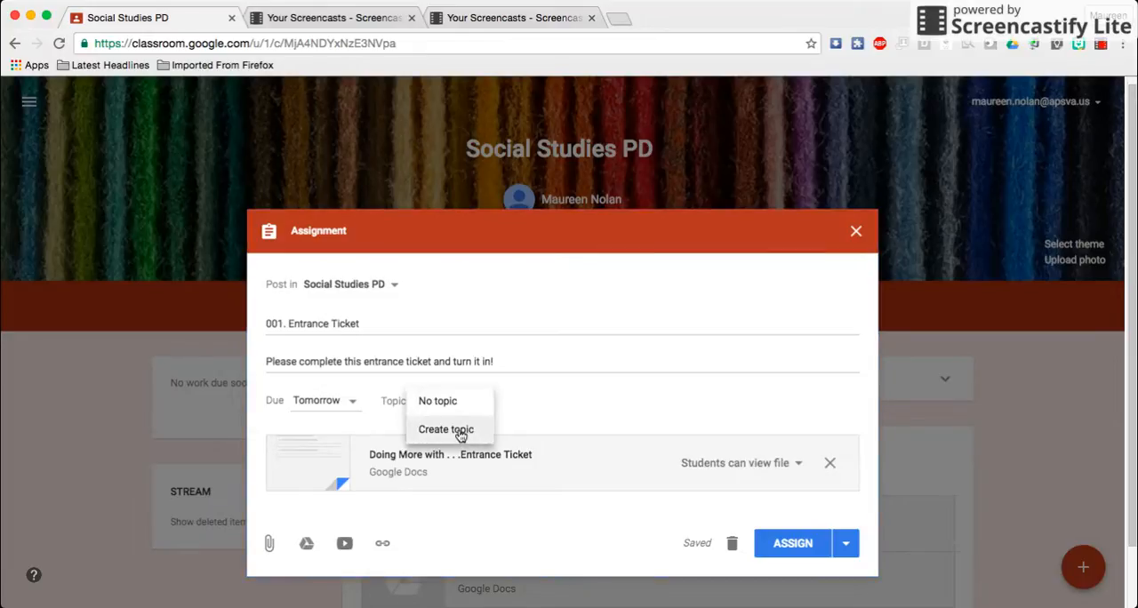
{"action": "left_click", "coordinate": [460, 432]}
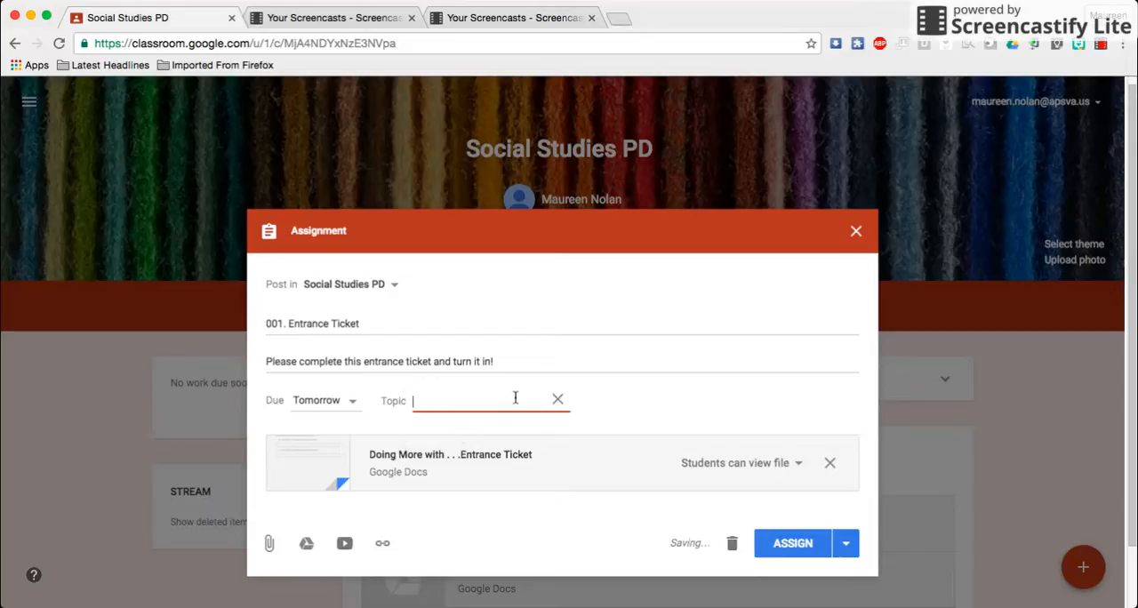
{"action": "type", "text": "Introduction"}
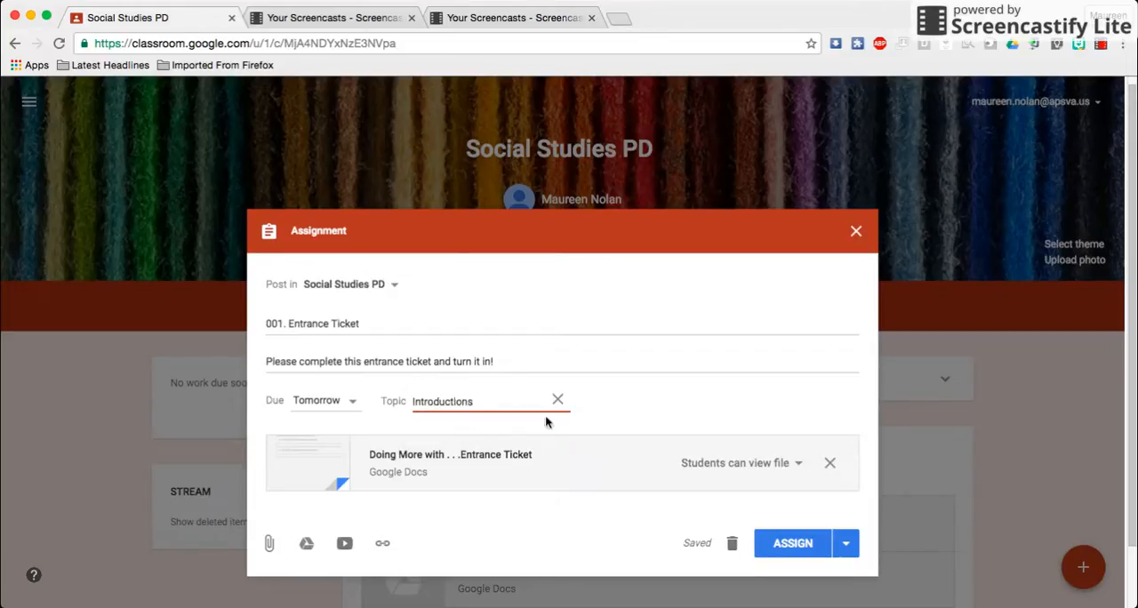
{"action": "type", "text": "s"}
{"action": "left_click", "coordinate": [628, 400]}
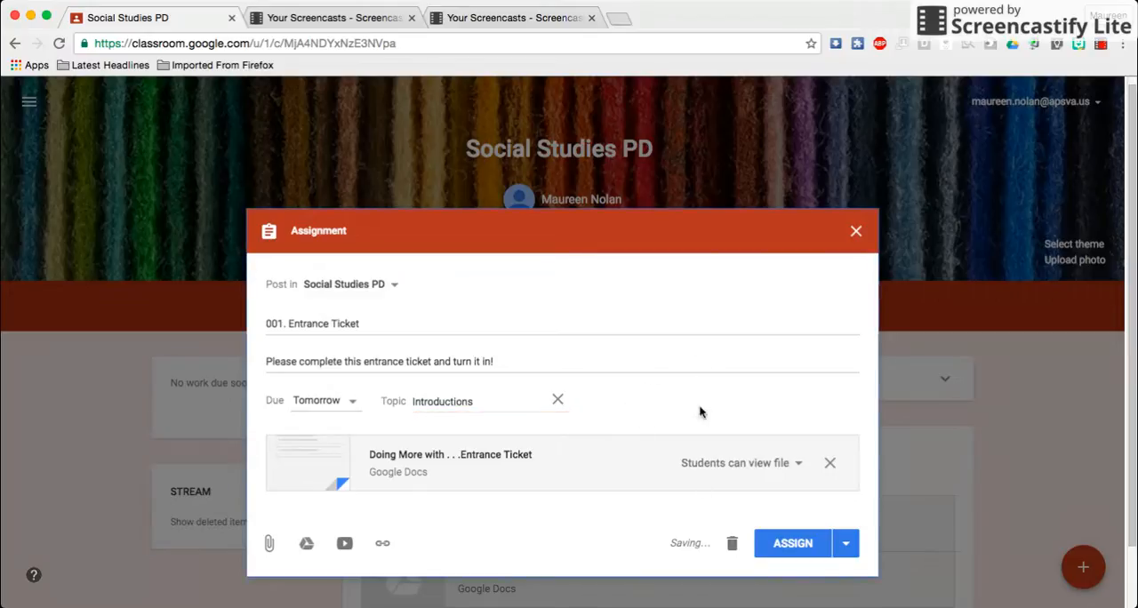
Set the attached entrance ticket document to make a copy for each student and post the assignment
{"action": "left_click", "coordinate": [798, 466]}
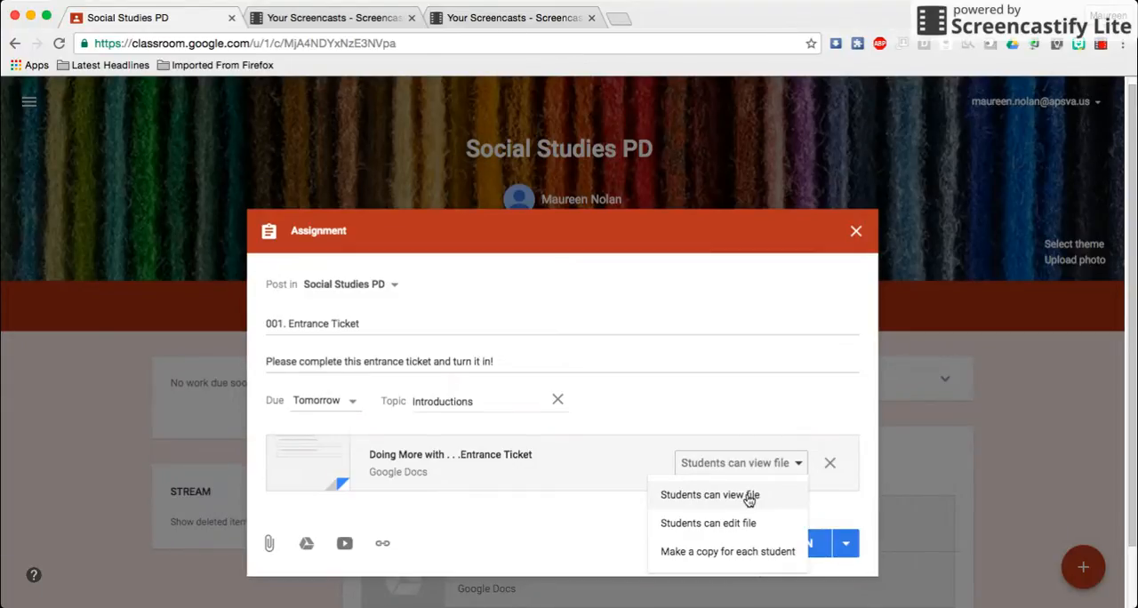
{"action": "left_click", "coordinate": [720, 553]}
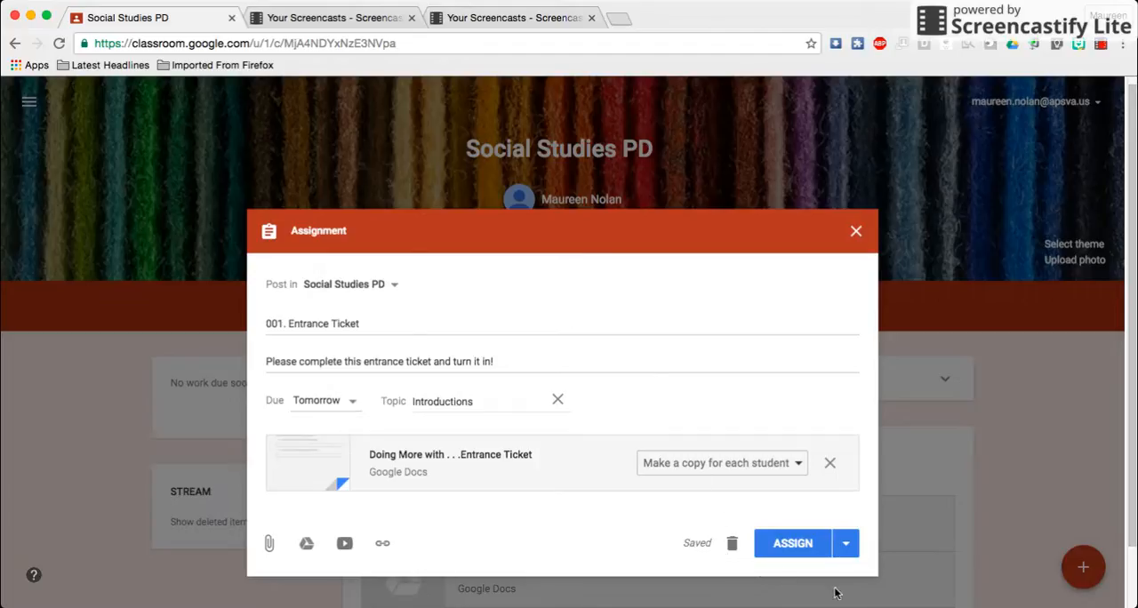
{"action": "left_click", "coordinate": [798, 545]}
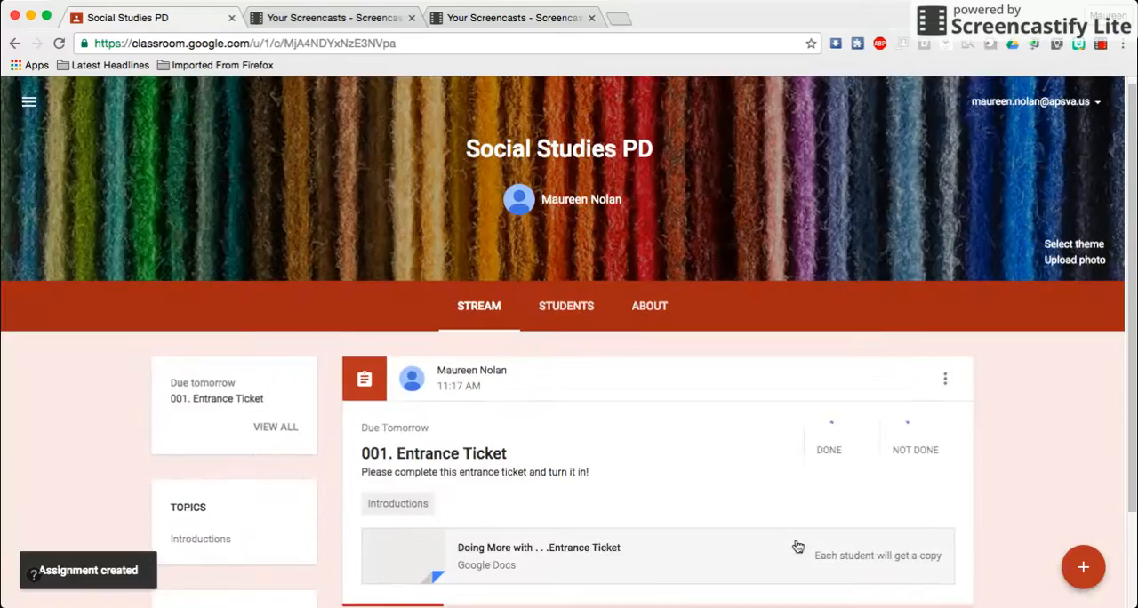
Create another assignment in the class stream and title it "002. Ice Breaker"
{"action": "scroll", "coordinate": [597, 445], "scroll_direction": "down", "scroll_amount": 2}
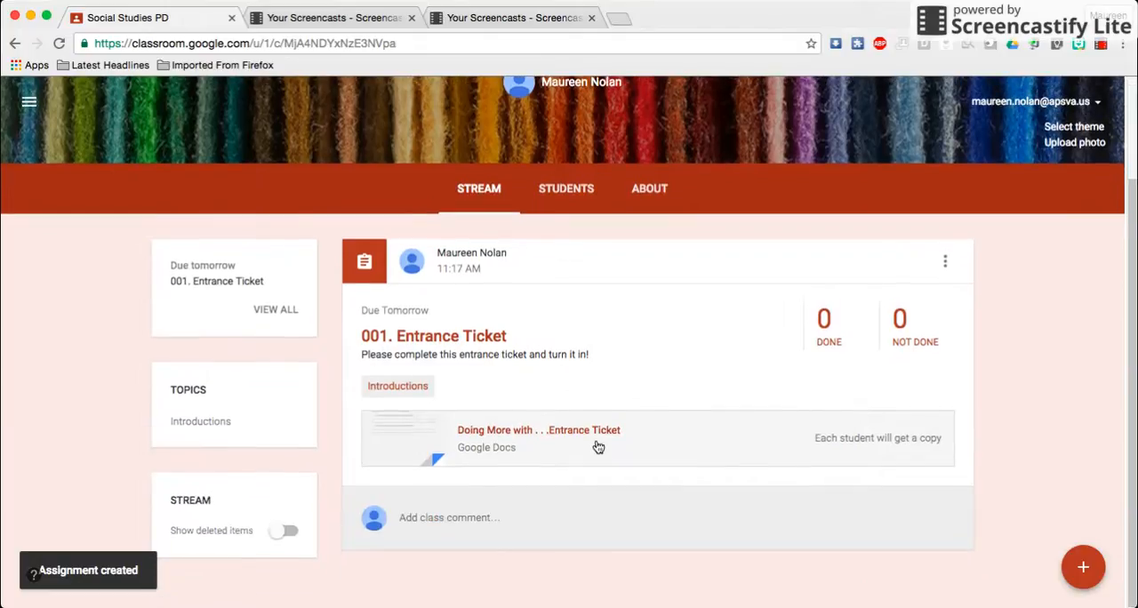
{"action": "mouse_move", "coordinate": [1087, 579]}
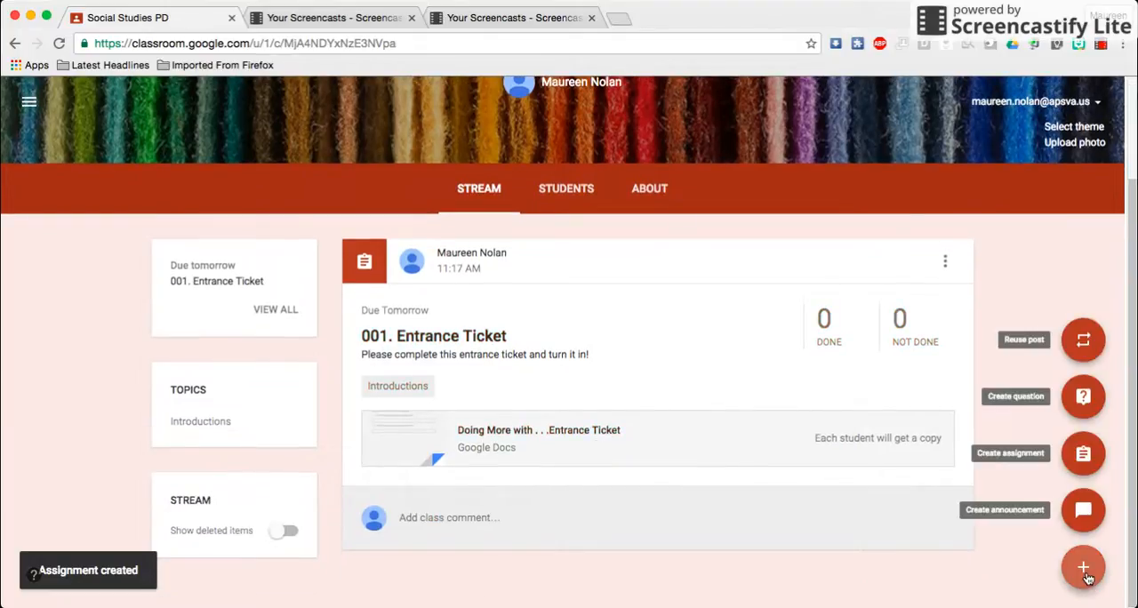
{"action": "left_click", "coordinate": [1084, 456]}
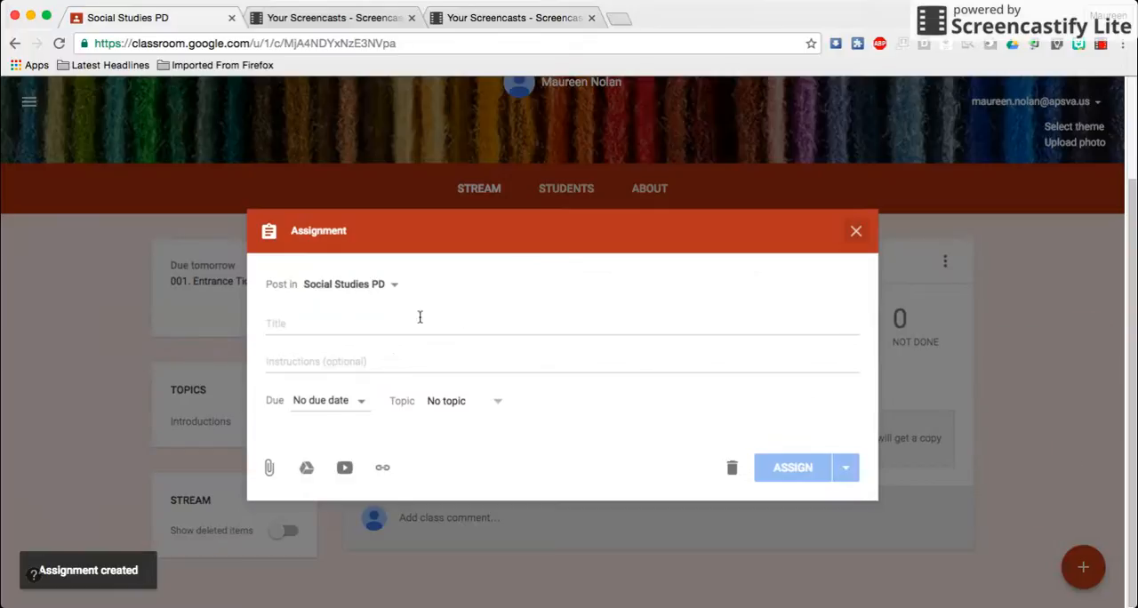
{"action": "left_click", "coordinate": [296, 322]}
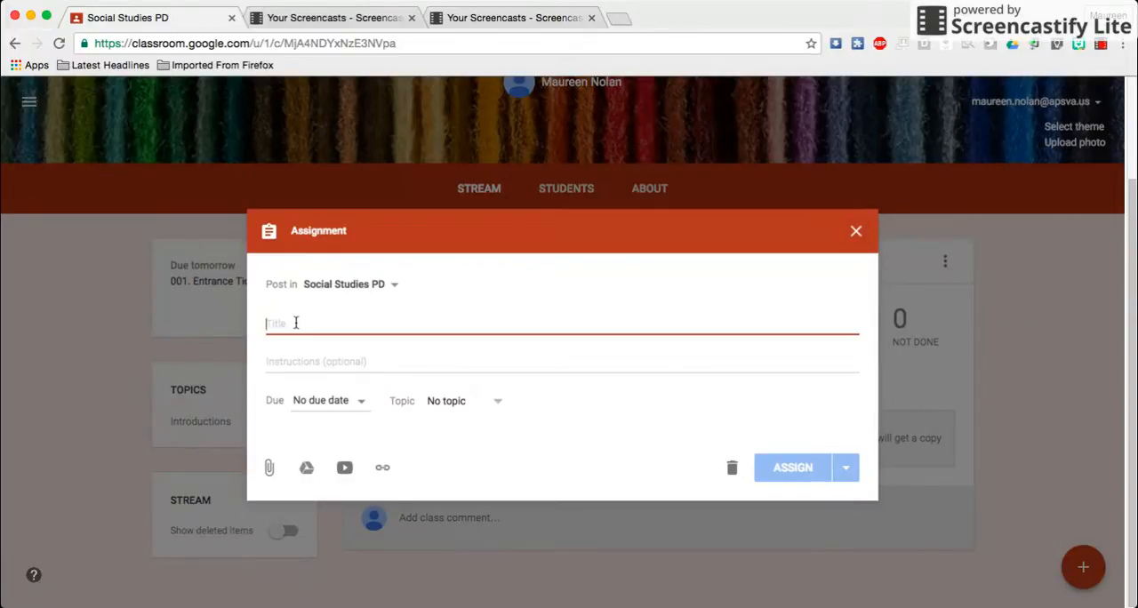
{"action": "type", "text": "002"}
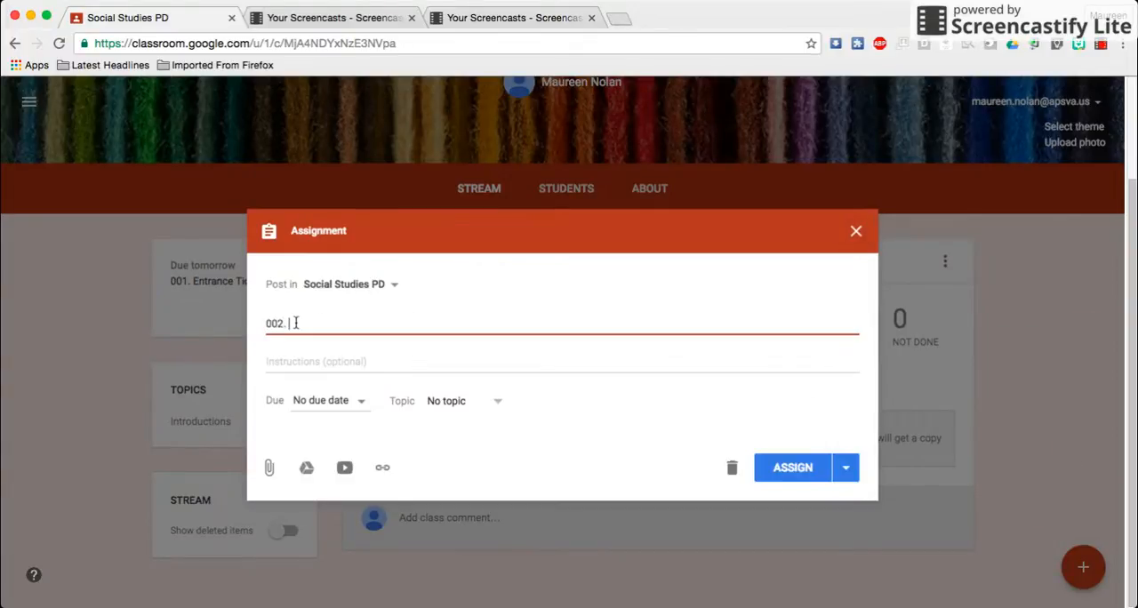
{"action": "type", "text": ". Ice"}
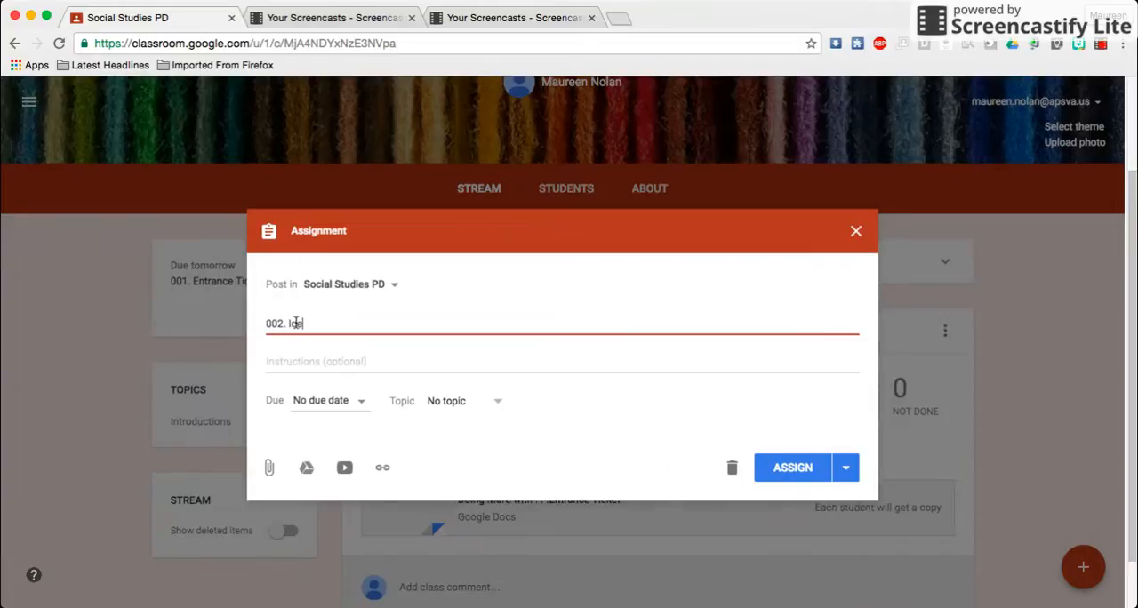
{"action": "type", "text": " Breaker"}
Enter the assignment instructions "Please grab a slide and introduce yourself to the class."
{"action": "left_click", "coordinate": [325, 359]}
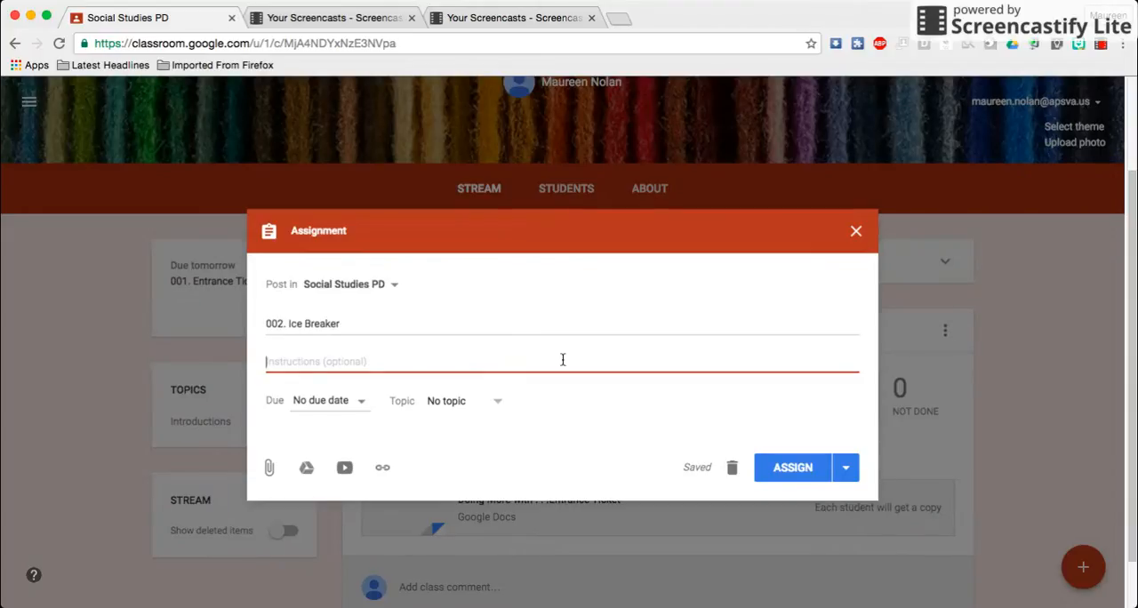
{"action": "type", "text": "Plea"}
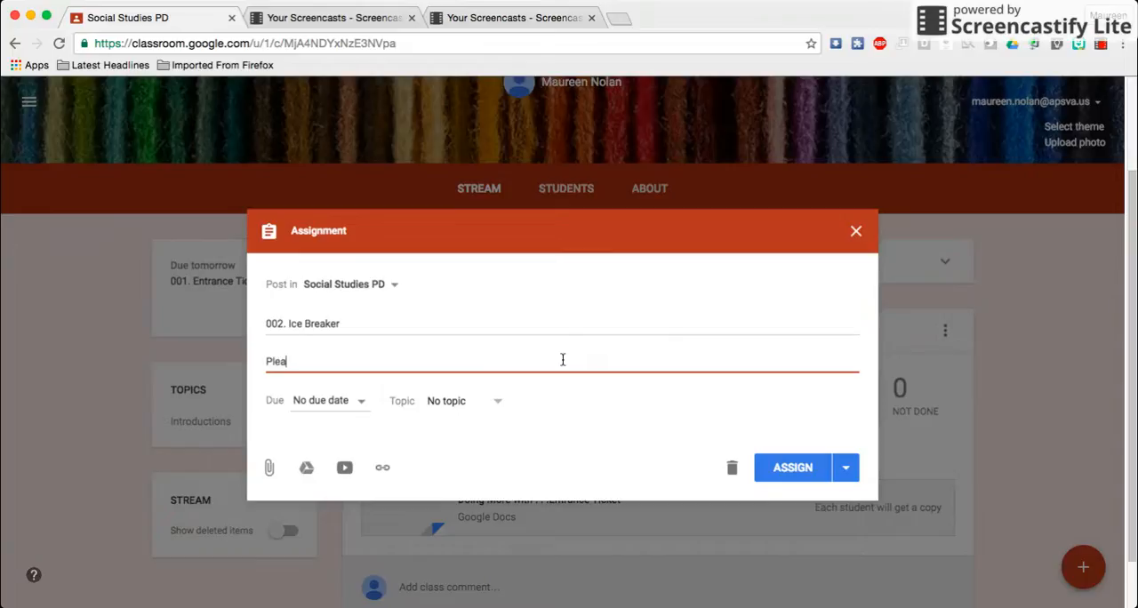
{"action": "type", "text": "se grab a slide and i"}
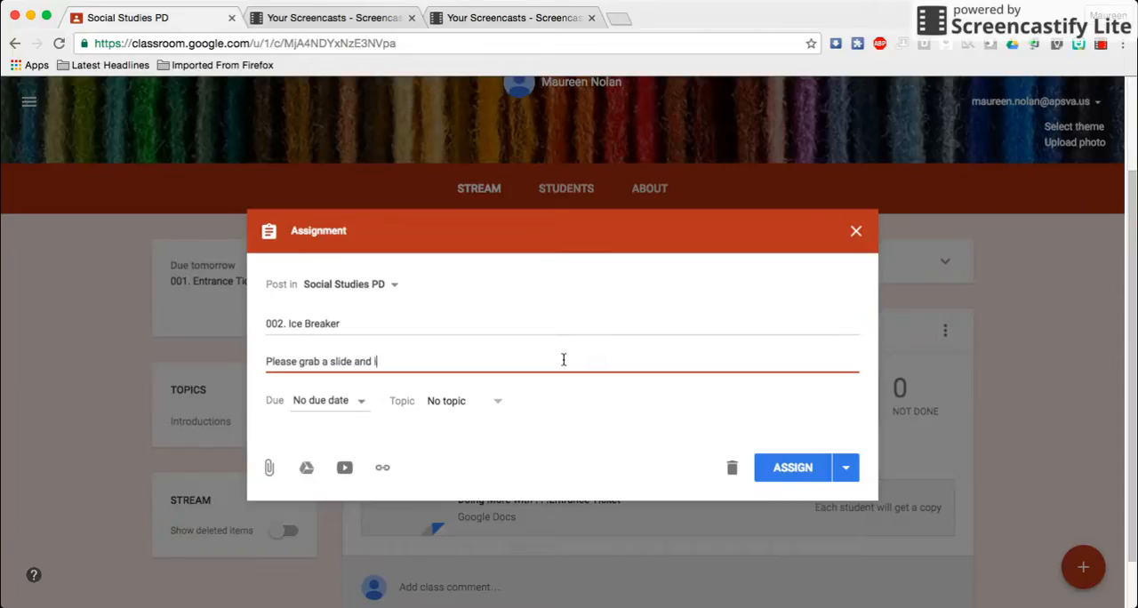
{"action": "type", "text": "ntroduce yourself to th"}
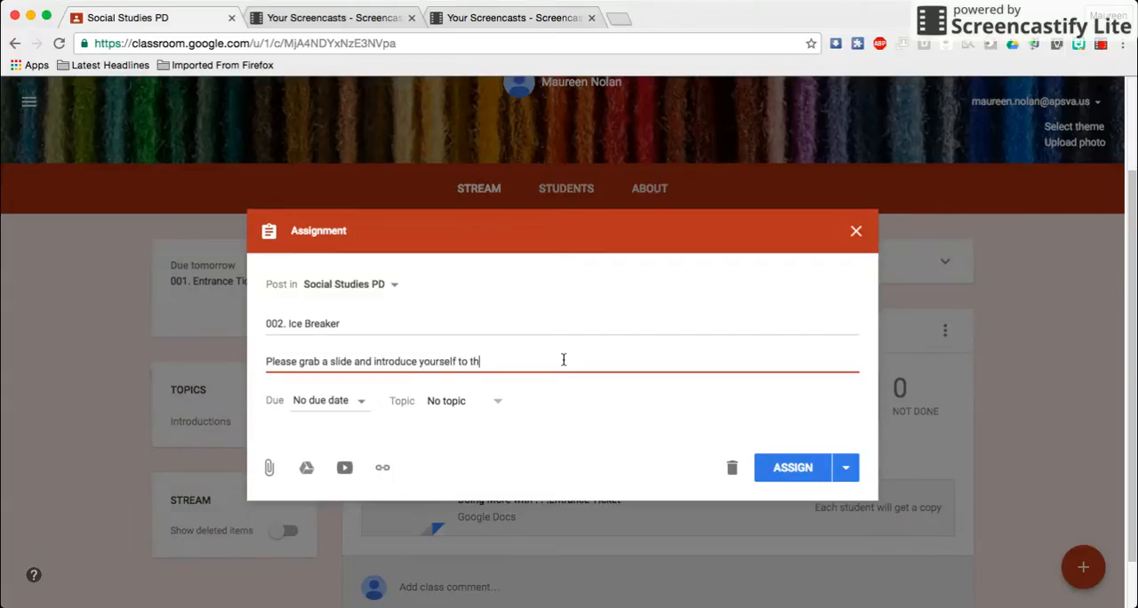
{"action": "type", "text": "e class."}
Set the Ice Breaker assignment's due date to Aug 29, 2016, and assign it the existing Introductions topic
{"action": "left_click", "coordinate": [363, 402]}
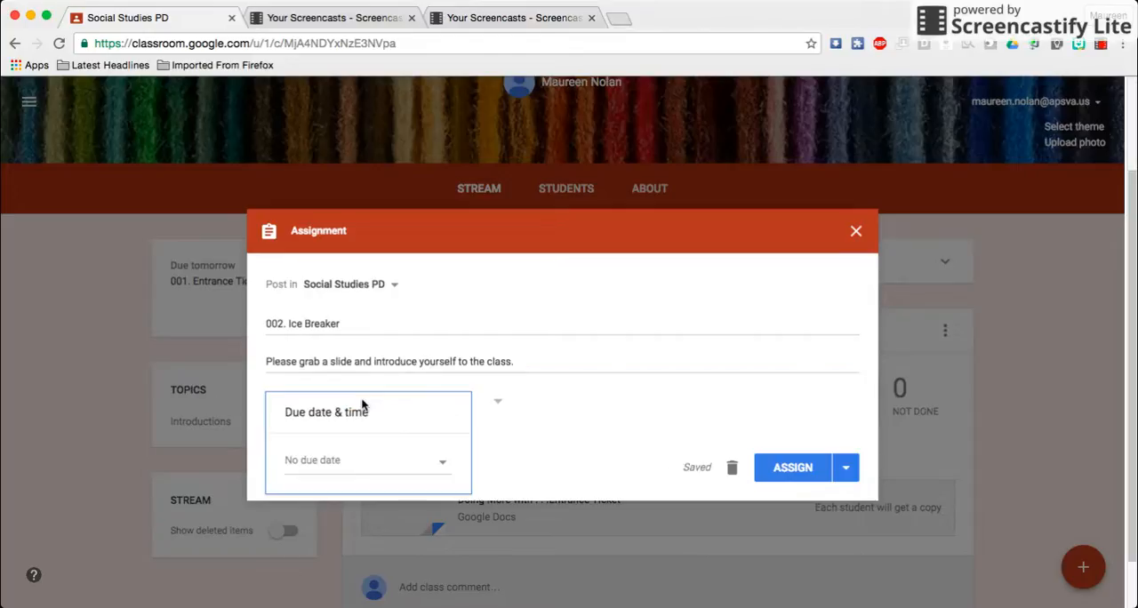
{"action": "left_click", "coordinate": [327, 462]}
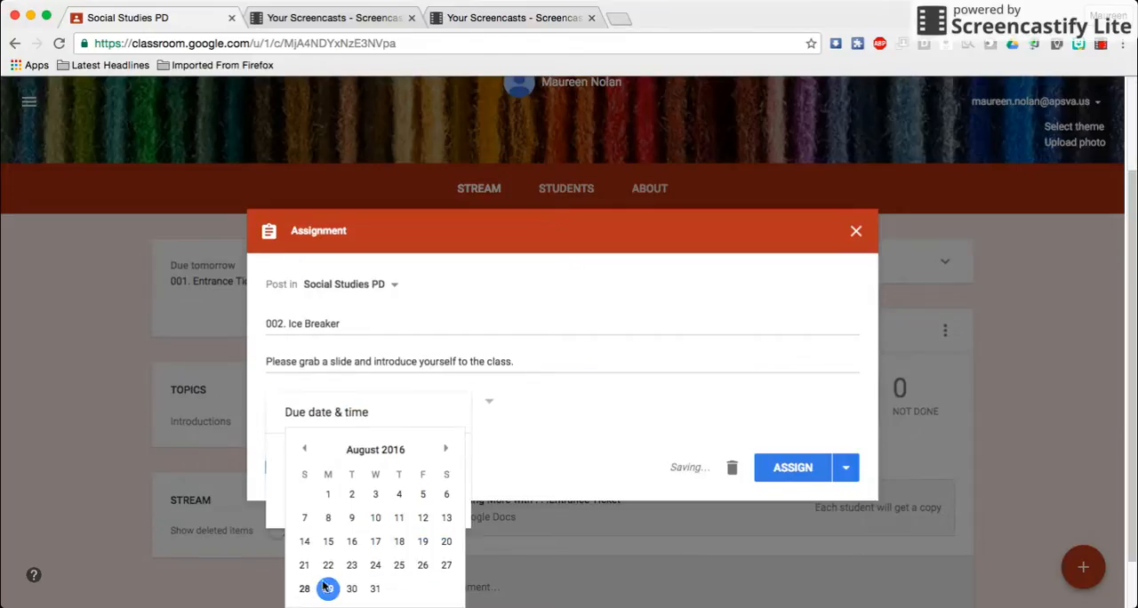
{"action": "left_click", "coordinate": [327, 588]}
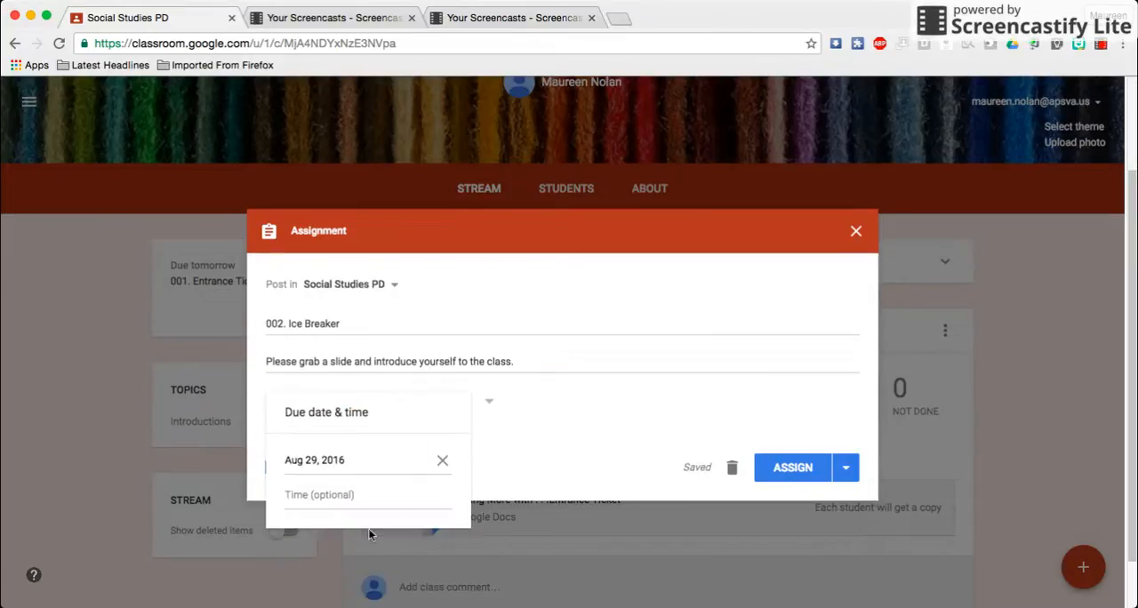
{"action": "left_click", "coordinate": [553, 417]}
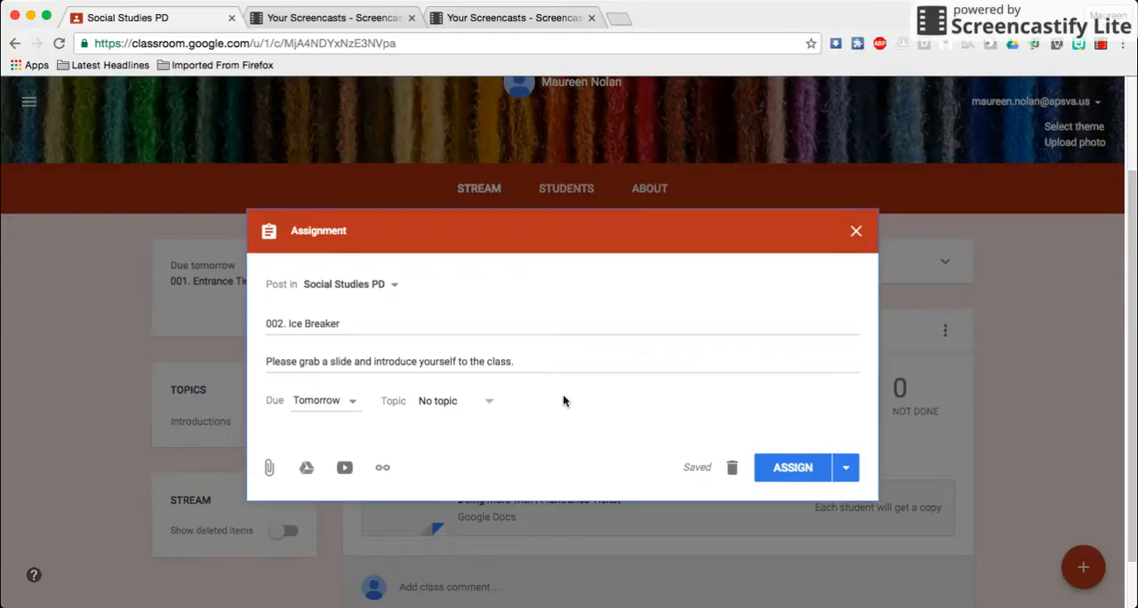
{"action": "left_click", "coordinate": [484, 404]}
{"action": "left_click", "coordinate": [457, 473]}
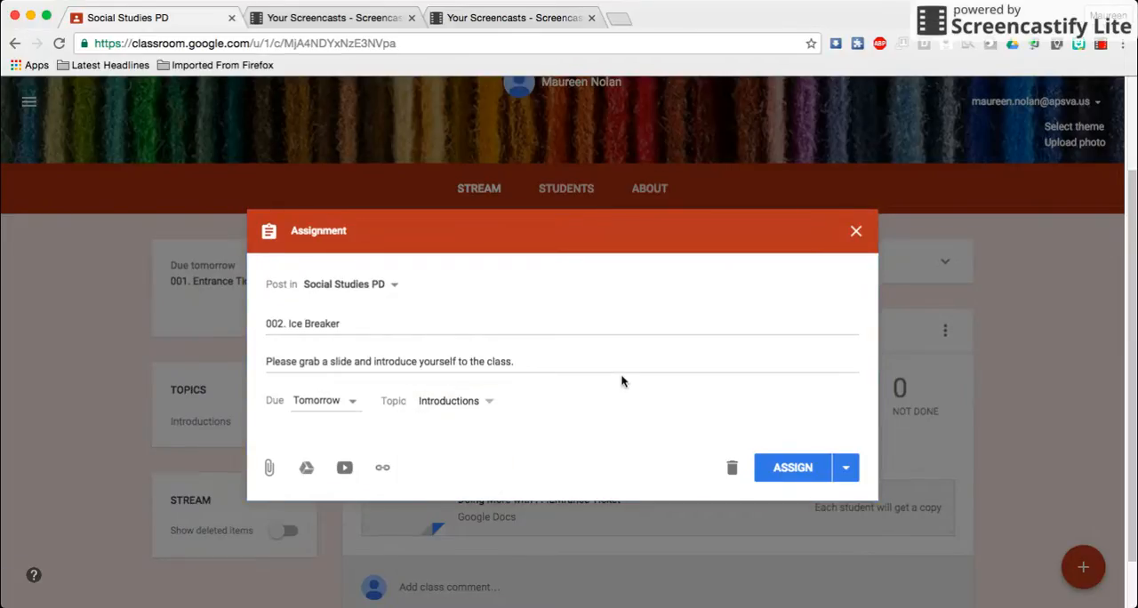
Attach the recent Google Drive presentation "Ice Breaker 8.29" to the assignment
{"action": "left_click", "coordinate": [306, 469]}
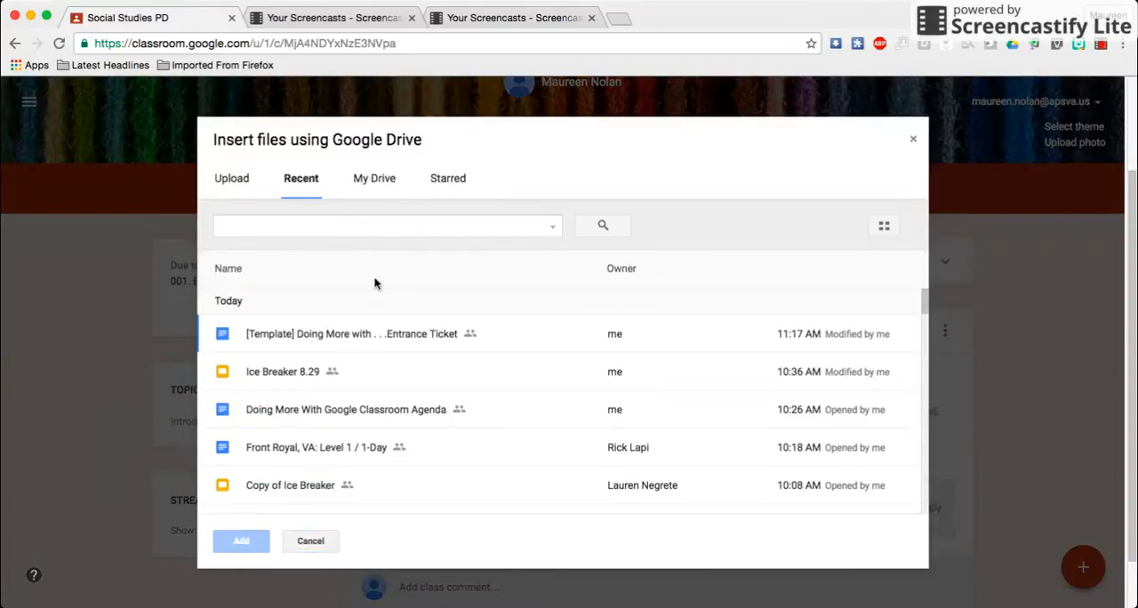
{"action": "left_click", "coordinate": [279, 373]}
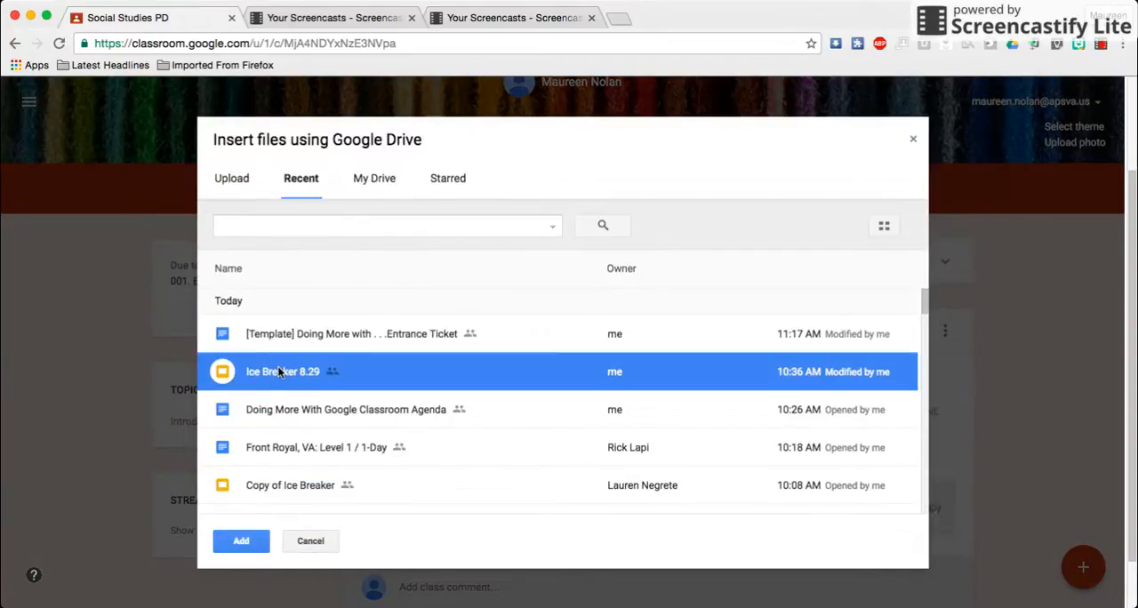
{"action": "left_click", "coordinate": [250, 544]}
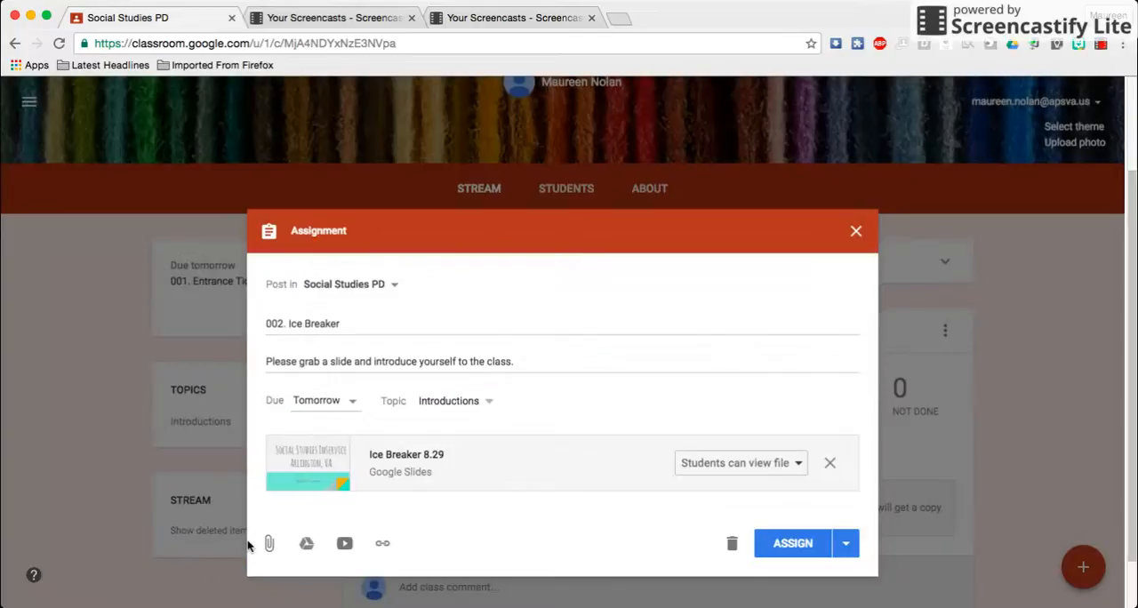
Allow students to edit the attached Ice Breaker 8.29 file and post the assignment
{"action": "left_click", "coordinate": [799, 464]}
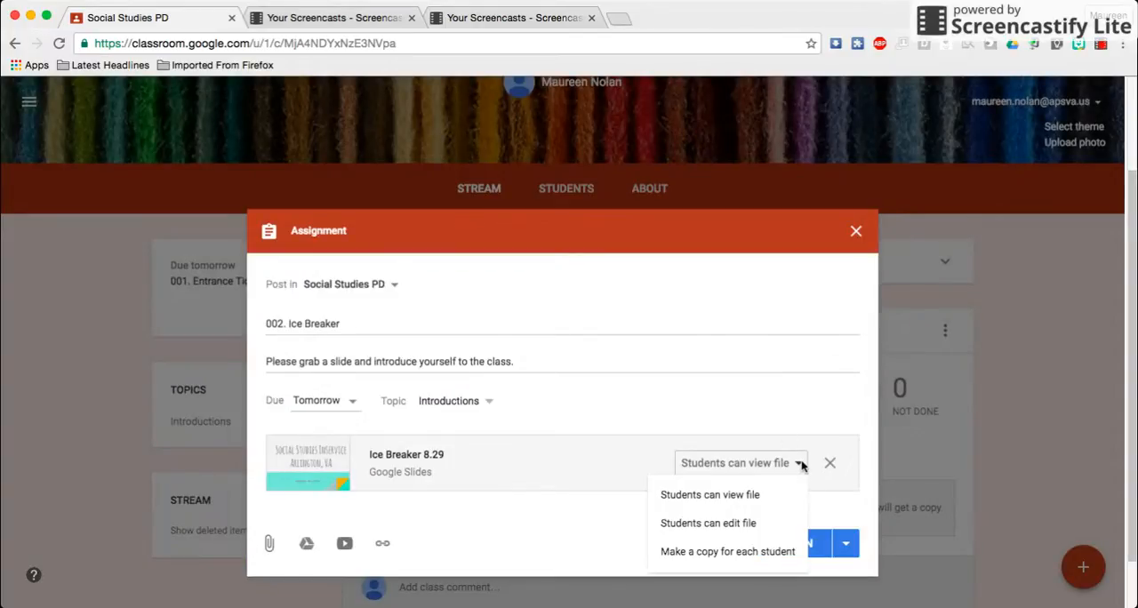
{"action": "left_click", "coordinate": [743, 525]}
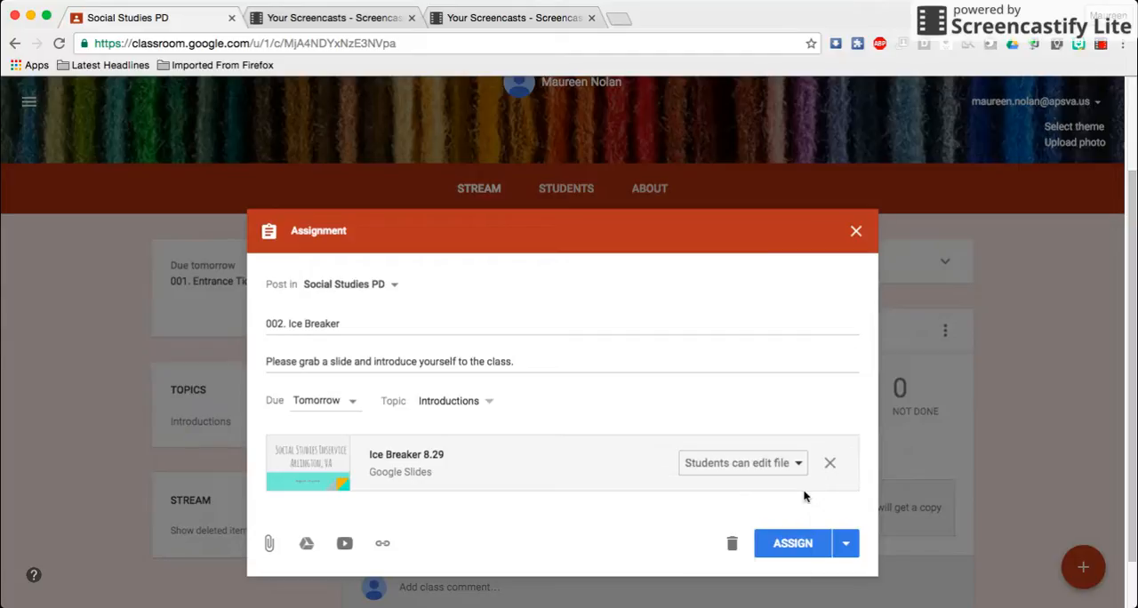
{"action": "left_click", "coordinate": [794, 544]}
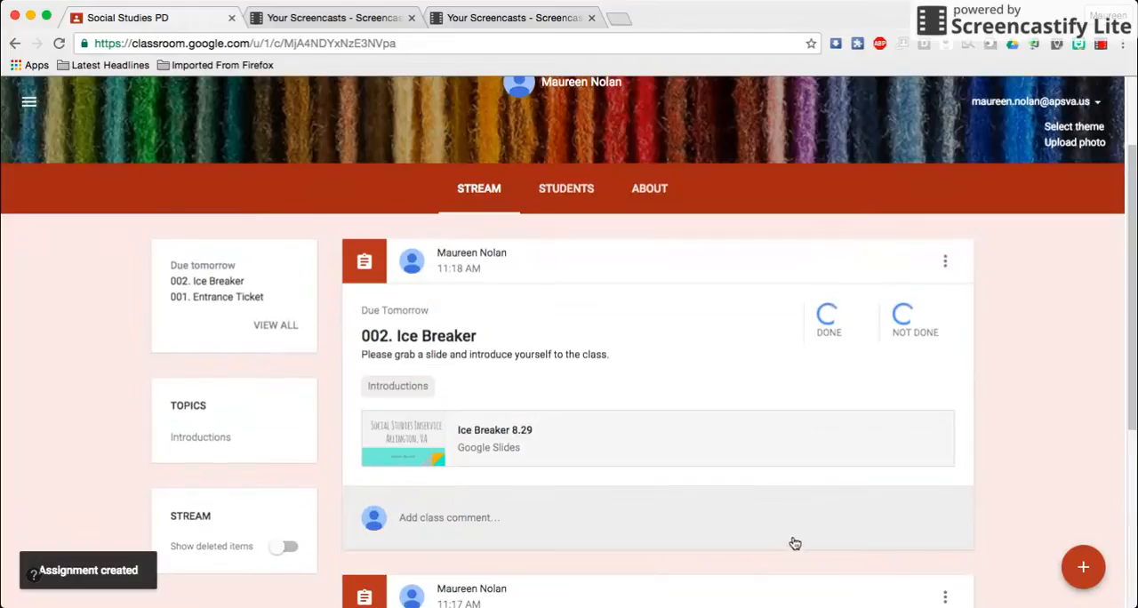
From the class's About page, start a teacher invitation and search the contacts for the co-teacher's full name
{"action": "scroll", "coordinate": [736, 348], "scroll_direction": "down", "scroll_amount": 5}
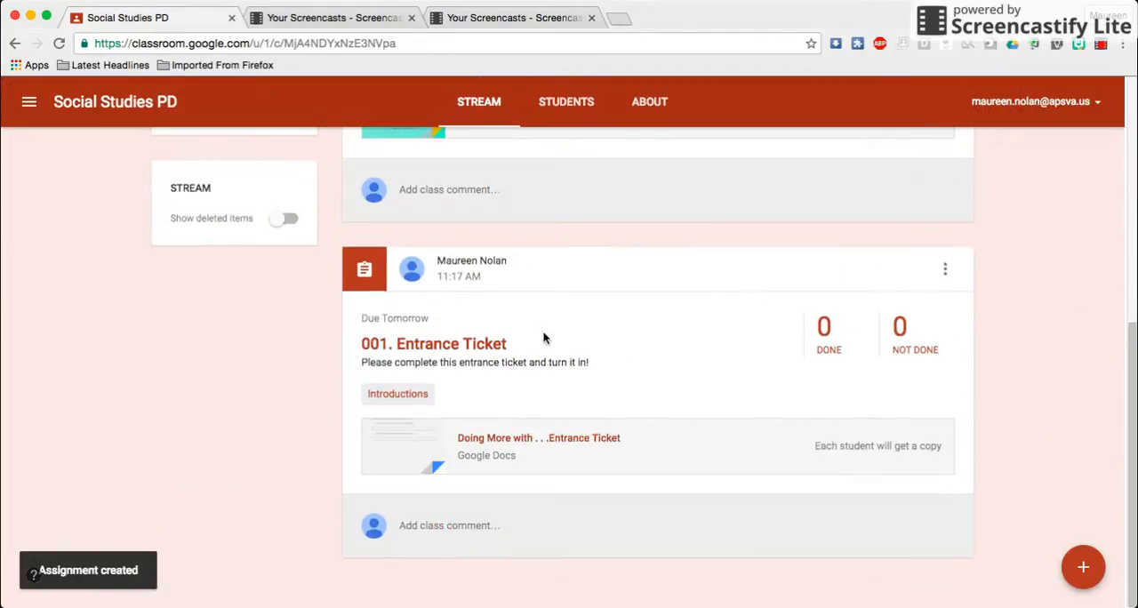
{"action": "scroll", "coordinate": [547, 355], "scroll_direction": "up", "scroll_amount": 1}
{"action": "scroll", "coordinate": [547, 355], "scroll_direction": "up", "scroll_amount": 5}
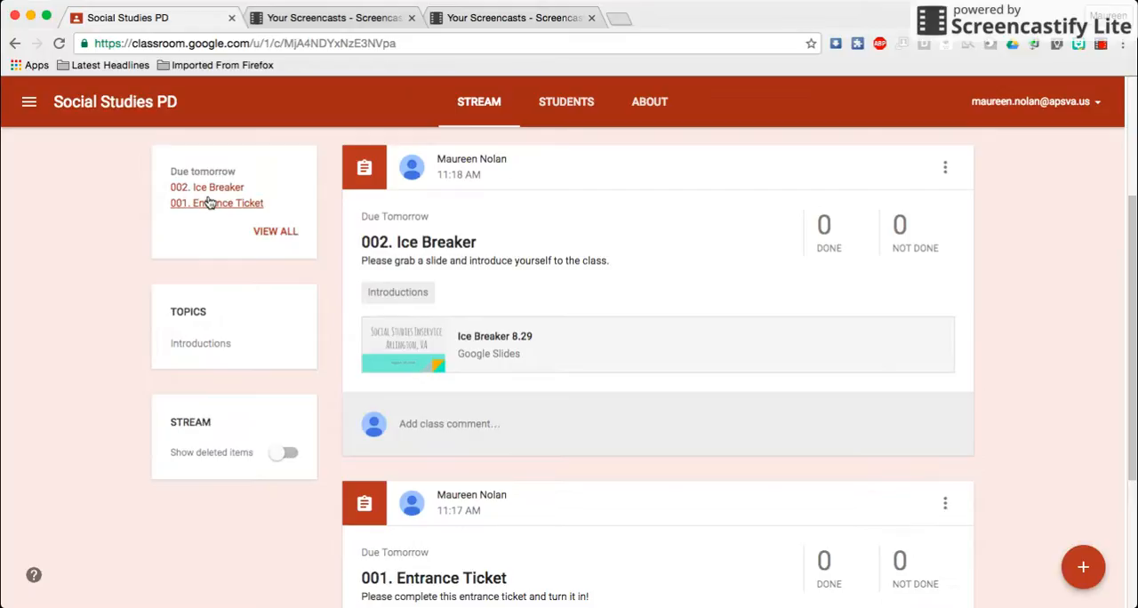
{"action": "left_click", "coordinate": [650, 103]}
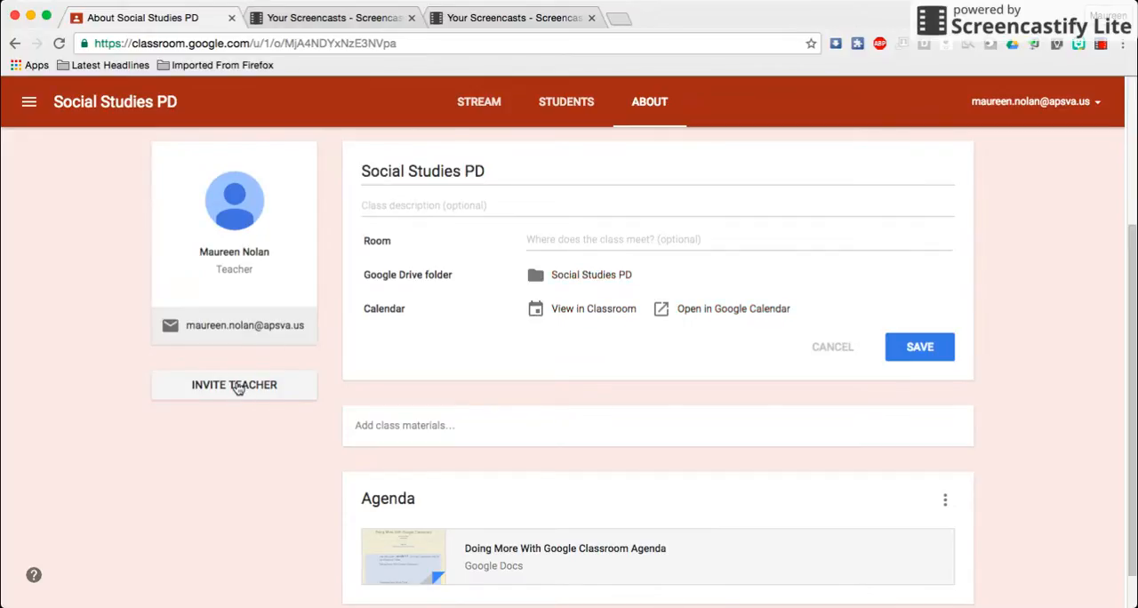
{"action": "left_click", "coordinate": [237, 387]}
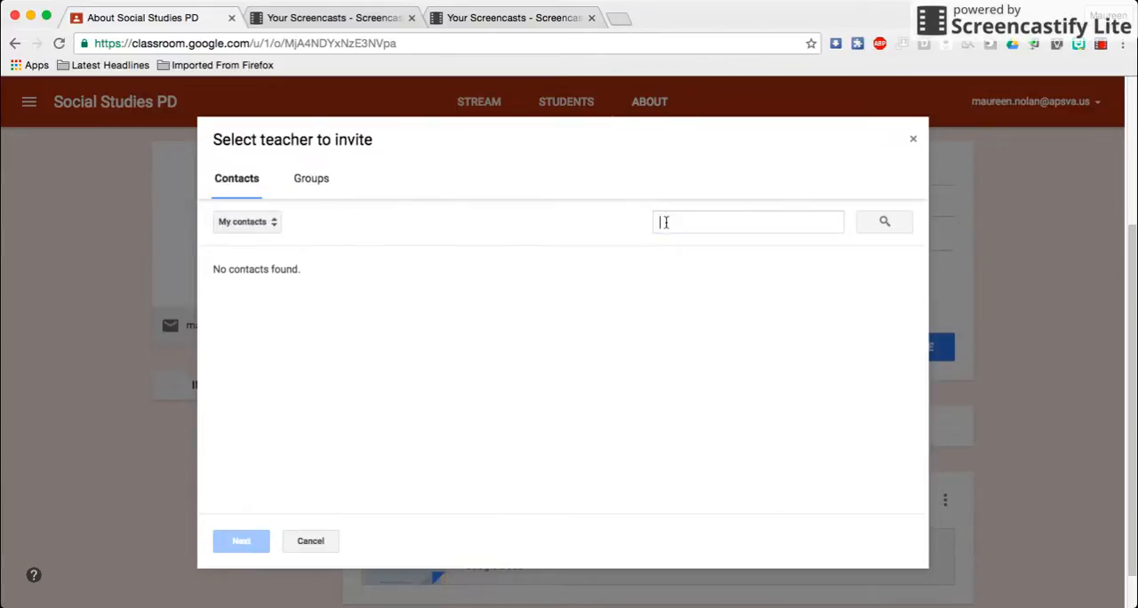
{"action": "left_click", "coordinate": [702, 224]}
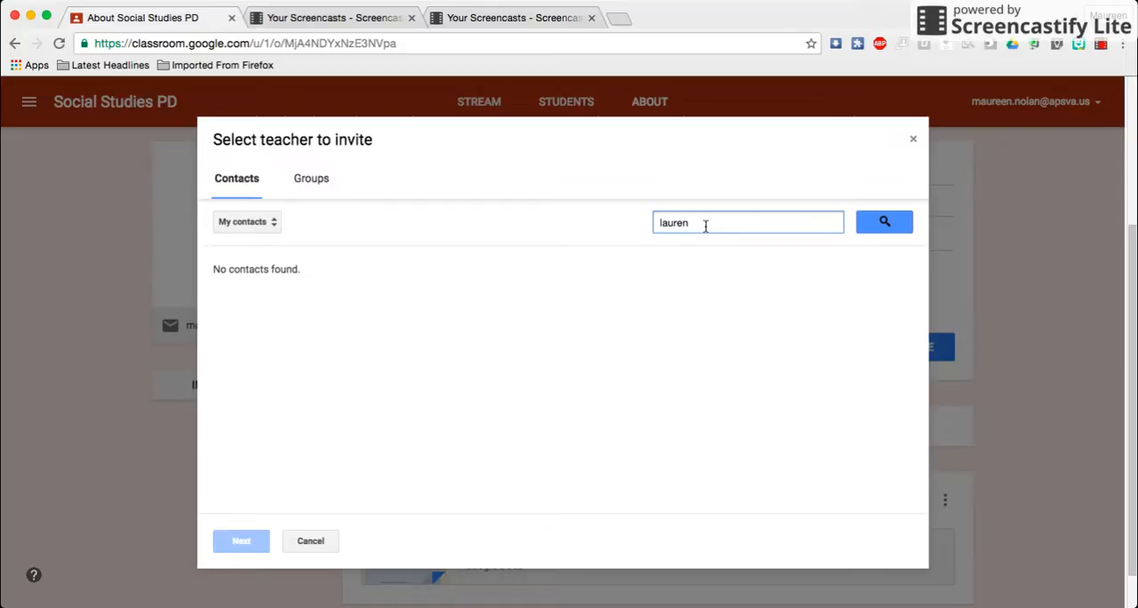
{"action": "left_click", "coordinate": [898, 224]}
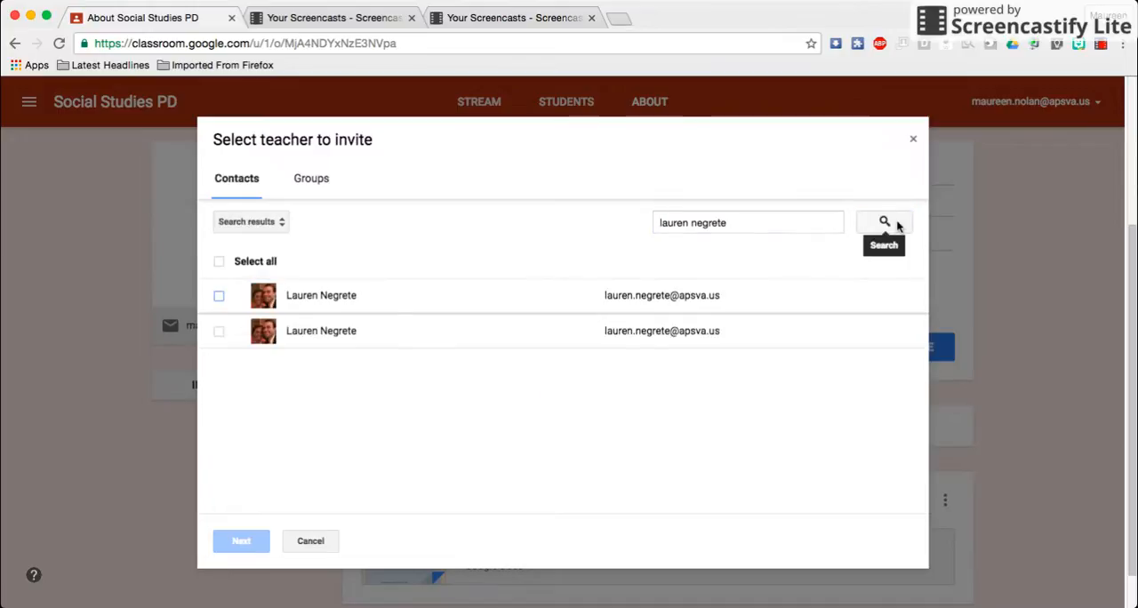
Select the first matching contact and send the invitation to co-teach the class
{"action": "left_click", "coordinate": [218, 297]}
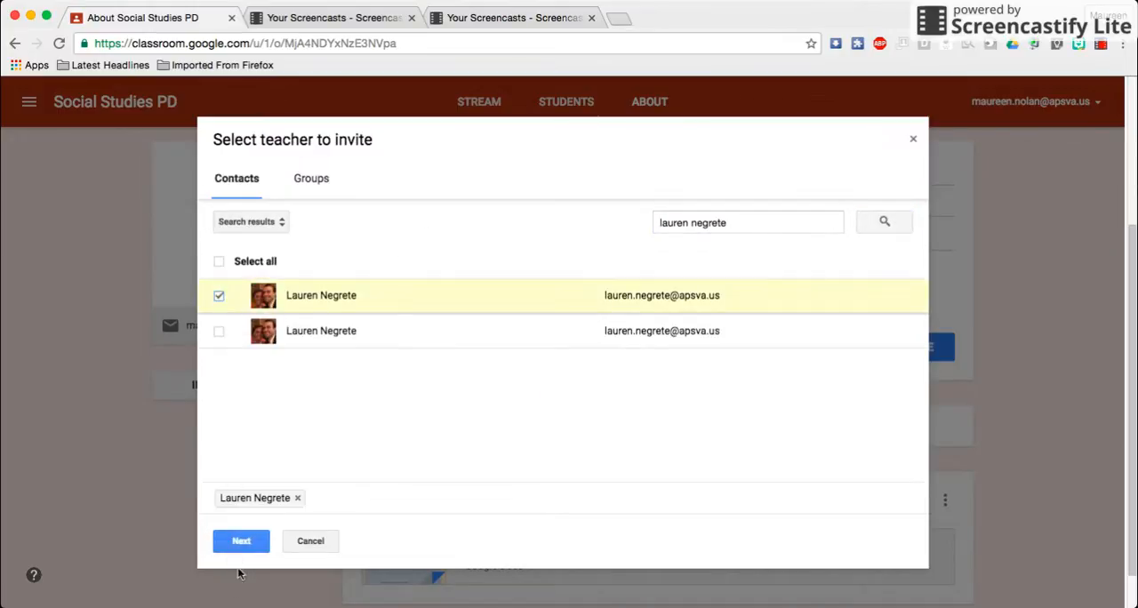
{"action": "left_click", "coordinate": [241, 541]}
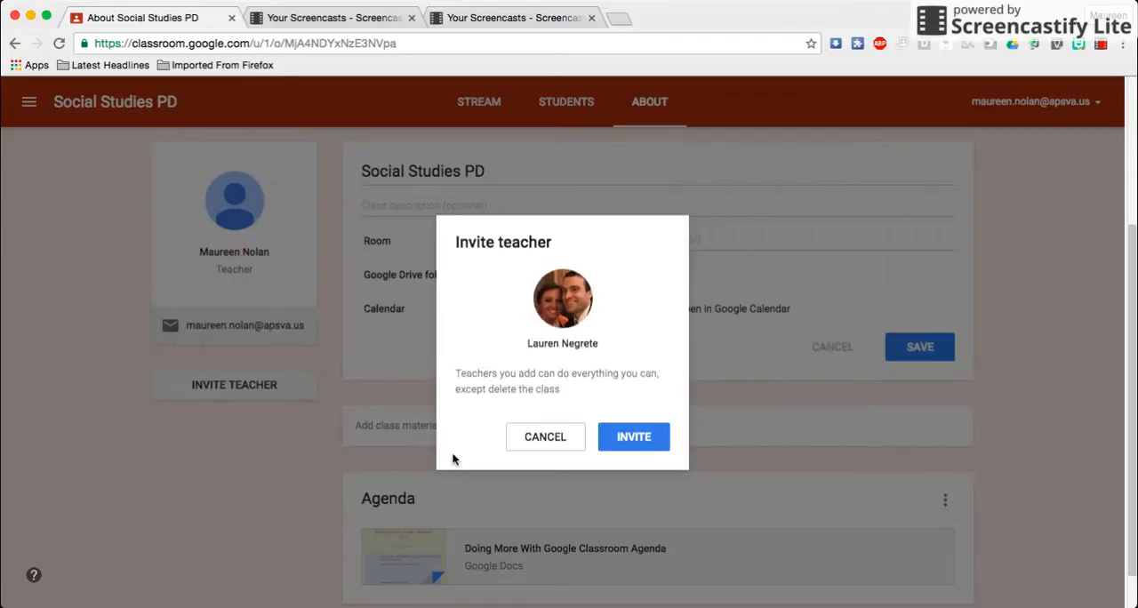
{"action": "left_click", "coordinate": [630, 444]}
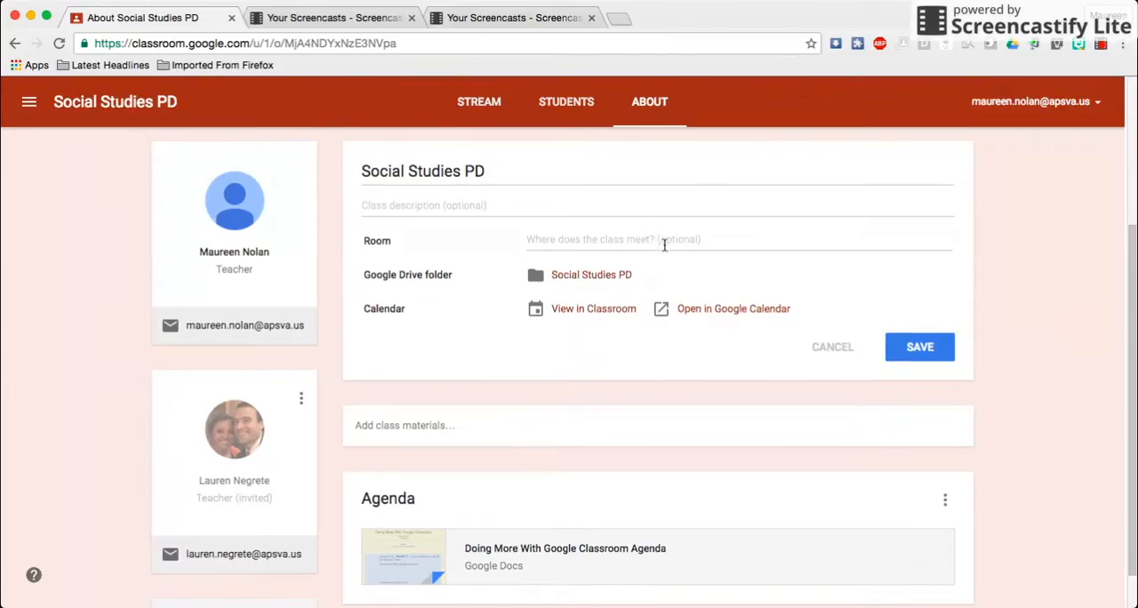
Review the class's About page and open its student roster page to view the class join code
{"action": "scroll", "coordinate": [665, 247], "scroll_direction": "down", "scroll_amount": 2}
{"action": "scroll", "coordinate": [664, 252], "scroll_direction": "up", "scroll_amount": 5}
{"action": "scroll", "coordinate": [667, 254], "scroll_direction": "down", "scroll_amount": 5}
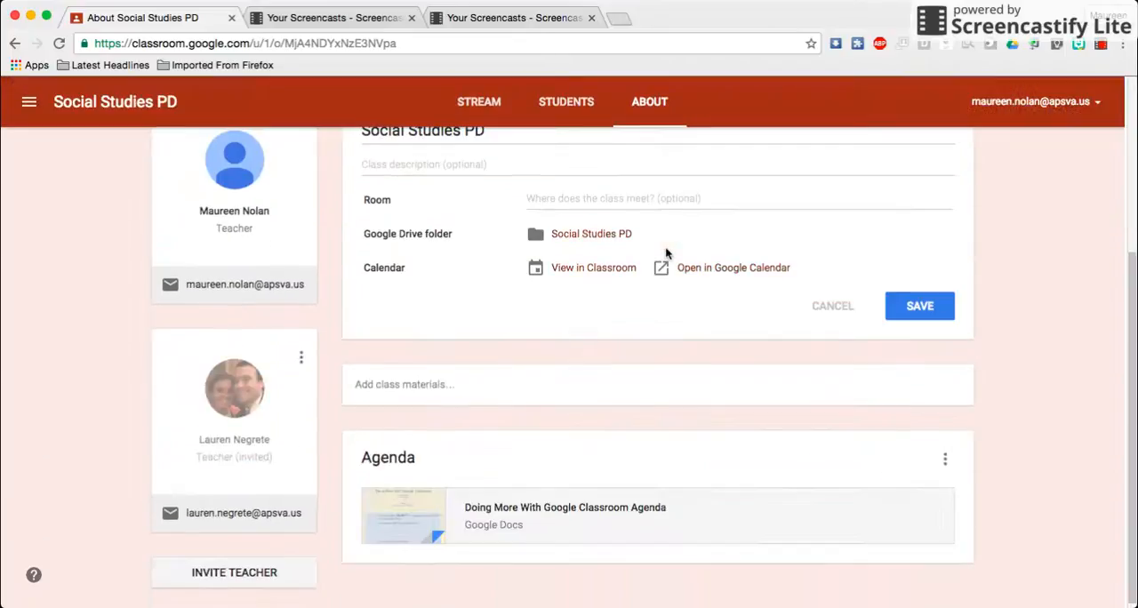
{"action": "scroll", "coordinate": [665, 254], "scroll_direction": "up", "scroll_amount": 3}
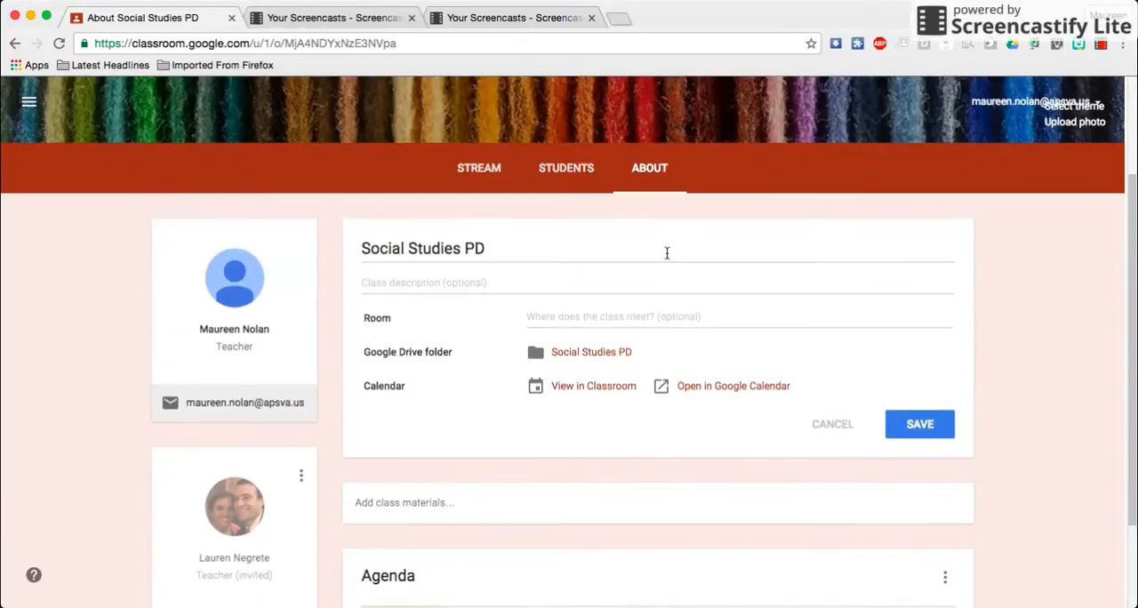
{"action": "left_click", "coordinate": [566, 168]}
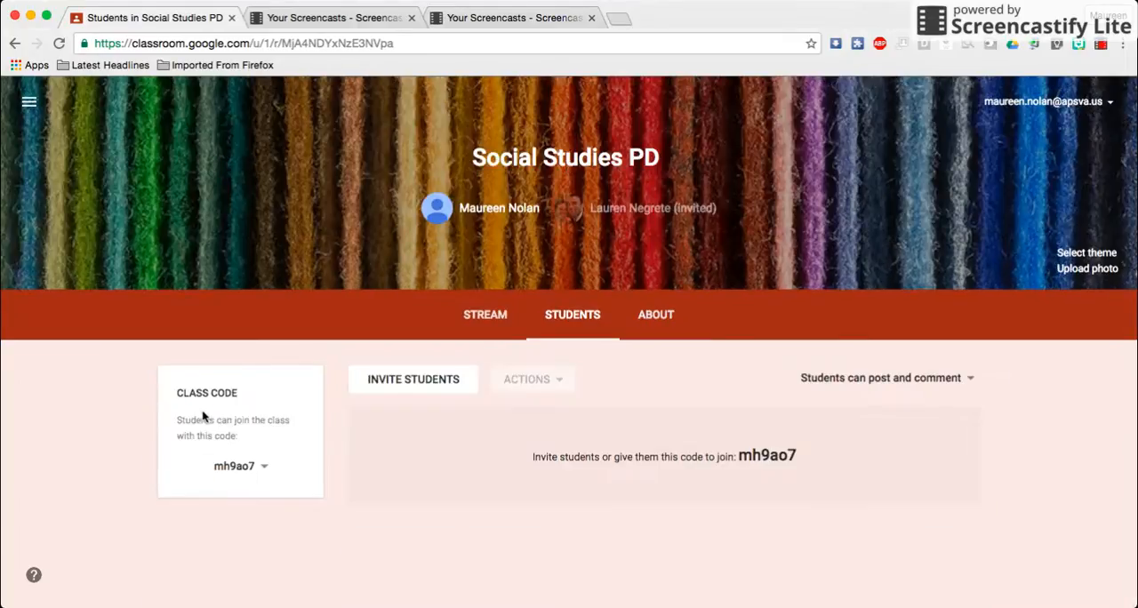